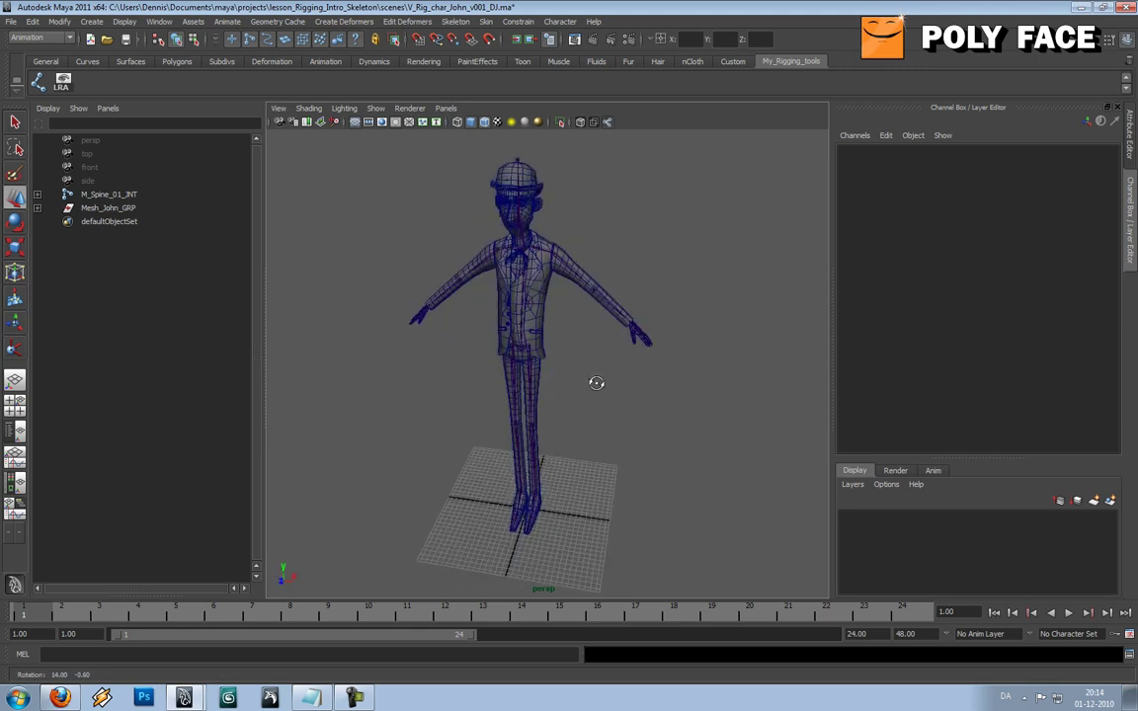
Switch the viewport from perspective to the top view, looking down on the whole character
{"action": "scroll", "coordinate": [613, 315], "scroll_direction": "up", "scroll_amount": 3}
{"action": "middle_click_drag", "start_coordinate": [590, 419], "coordinate": [607, 400], "text": "alt"}
{"action": "scroll", "coordinate": [607, 400], "scroll_direction": "up", "scroll_amount": 3}
{"action": "mouse_move", "coordinate": [606, 401]}
{"action": "left_mouse_down", "text": "alt"}
{"action": "mouse_move", "coordinate": [637, 458]}
{"action": "mouse_move", "coordinate": [623, 369]}
{"action": "mouse_move", "coordinate": [612, 471]}
{"action": "mouse_move", "coordinate": [613, 351]}
{"action": "mouse_move", "coordinate": [613, 386]}
{"action": "left_mouse_up", "text": "alt"}
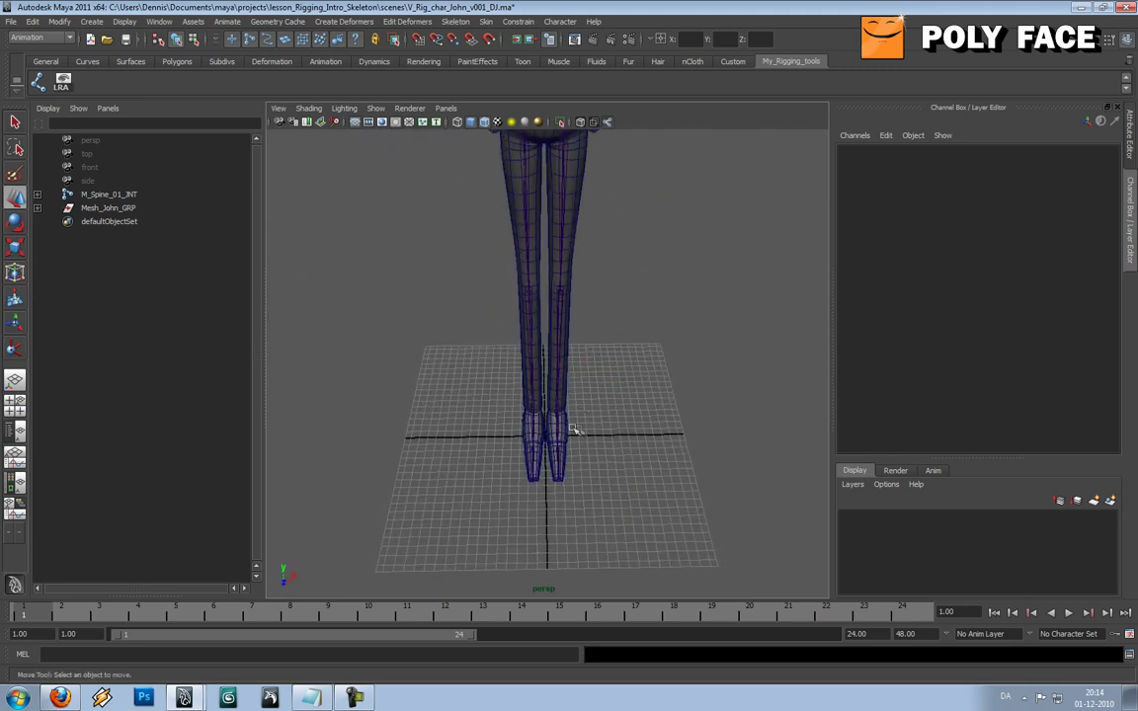
{"action": "key", "text": "space"}
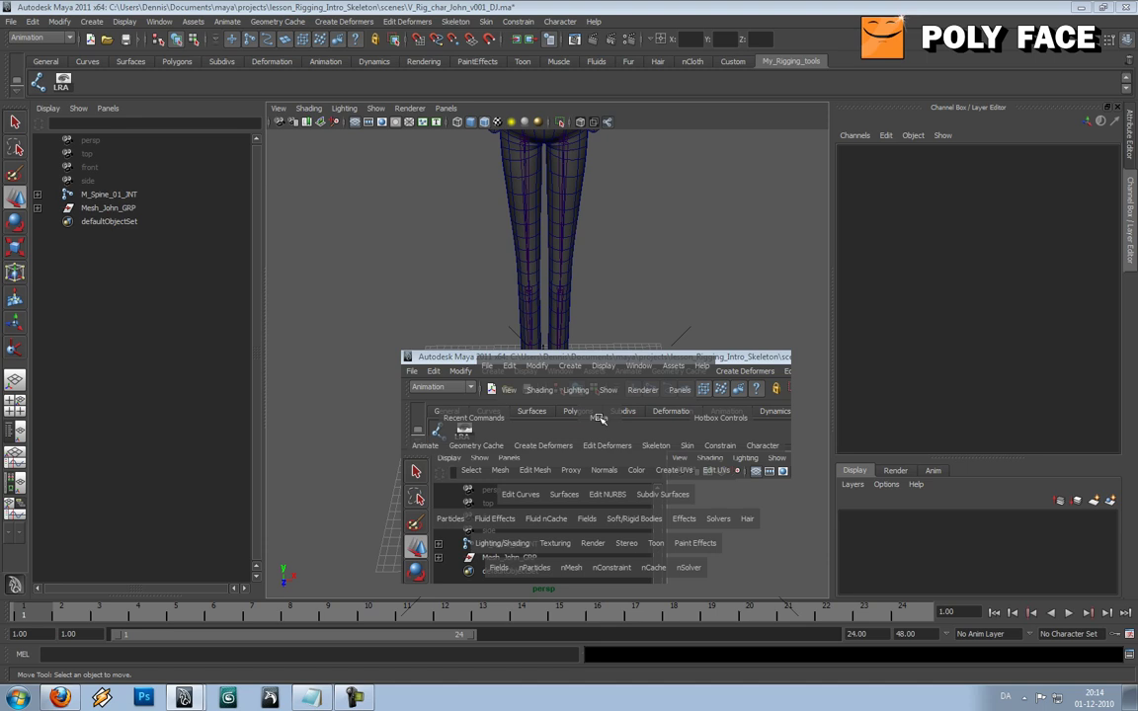
{"action": "left_click_drag", "start_coordinate": [599, 419], "coordinate": [554, 416]}
{"action": "scroll", "coordinate": [483, 356], "scroll_direction": "down", "scroll_amount": 15}
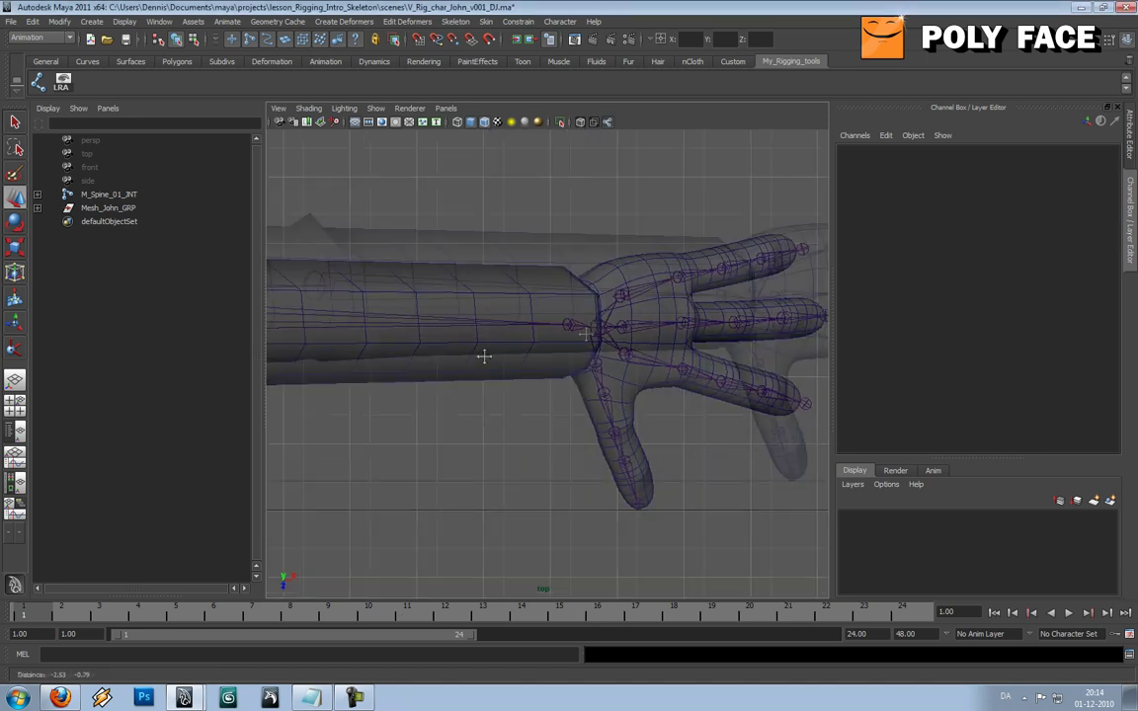
{"action": "scroll", "coordinate": [502, 332], "scroll_direction": "up", "scroll_amount": 6}
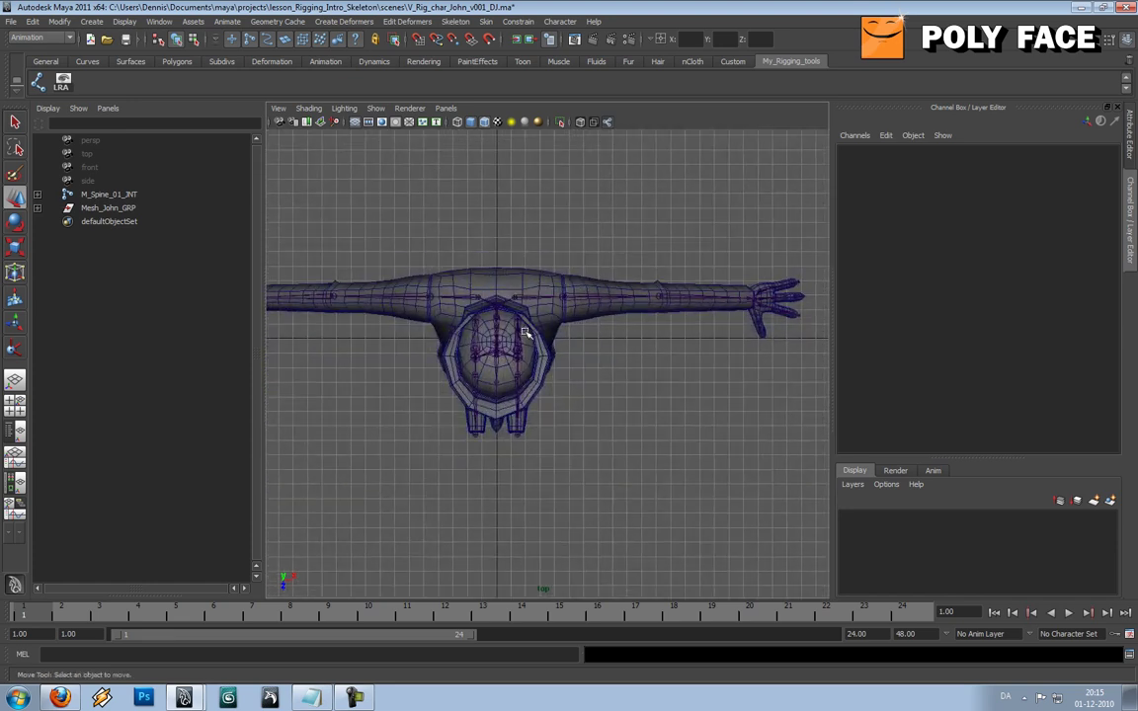
Isolate the left shoe mesh in the top view and frame it
{"action": "left_click", "coordinate": [518, 443]}
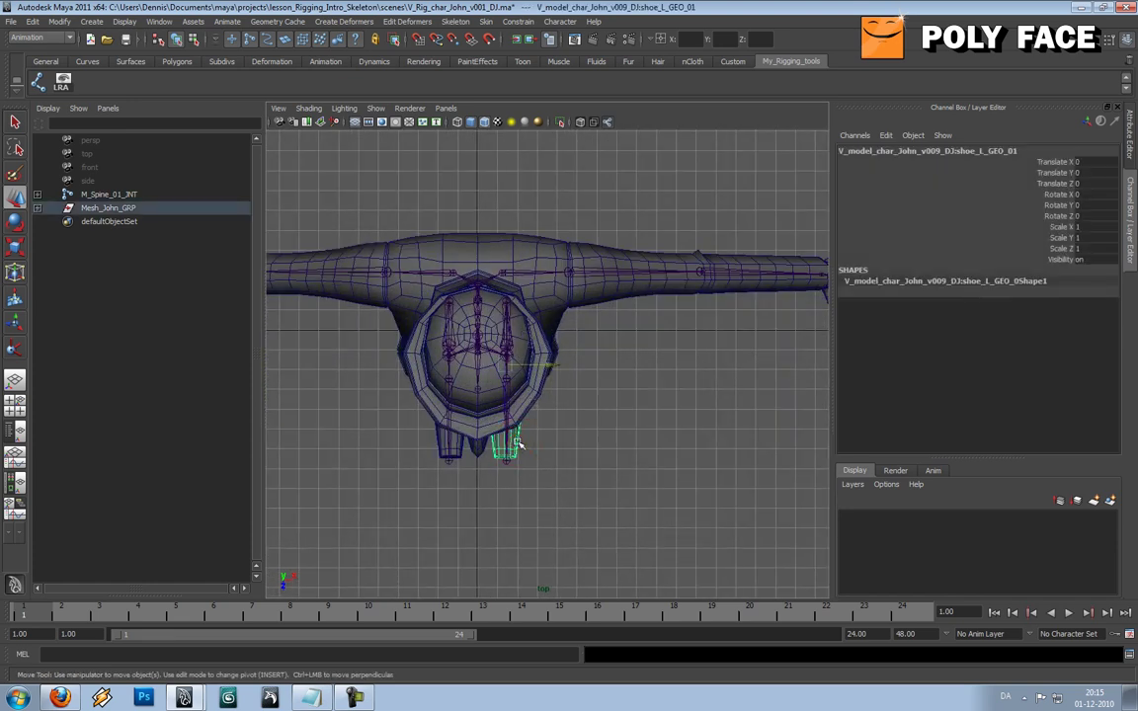
{"action": "key", "text": "Up"}
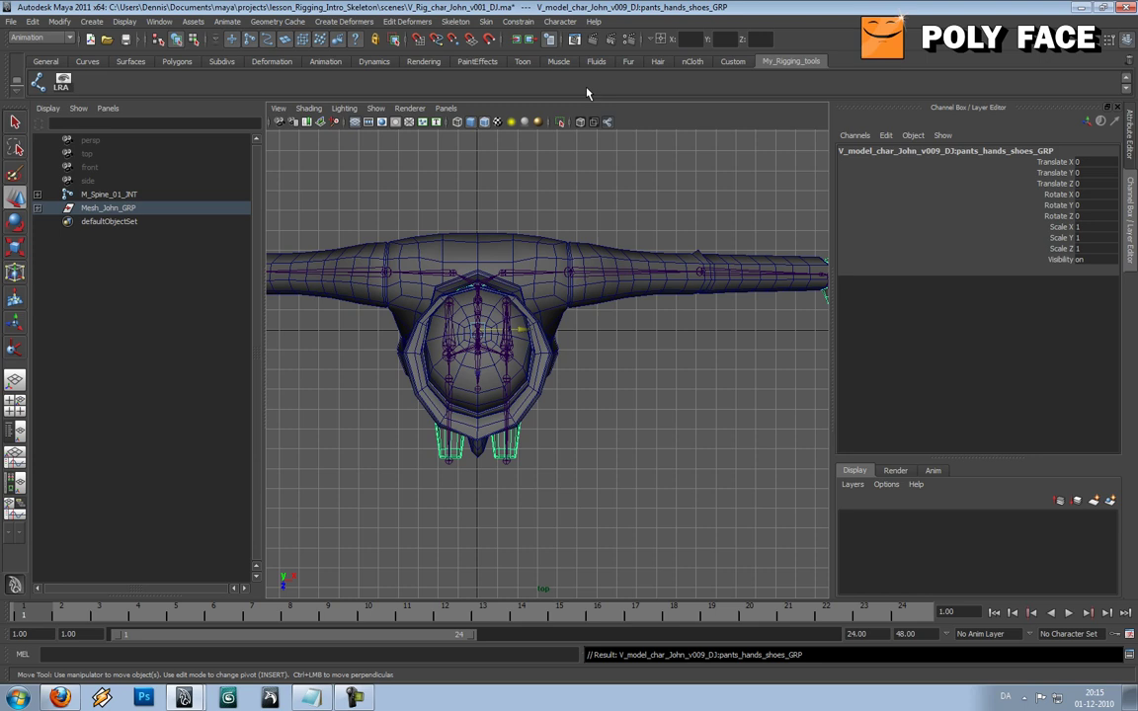
{"action": "left_click", "coordinate": [559, 122]}
{"action": "left_click", "coordinate": [559, 122]}
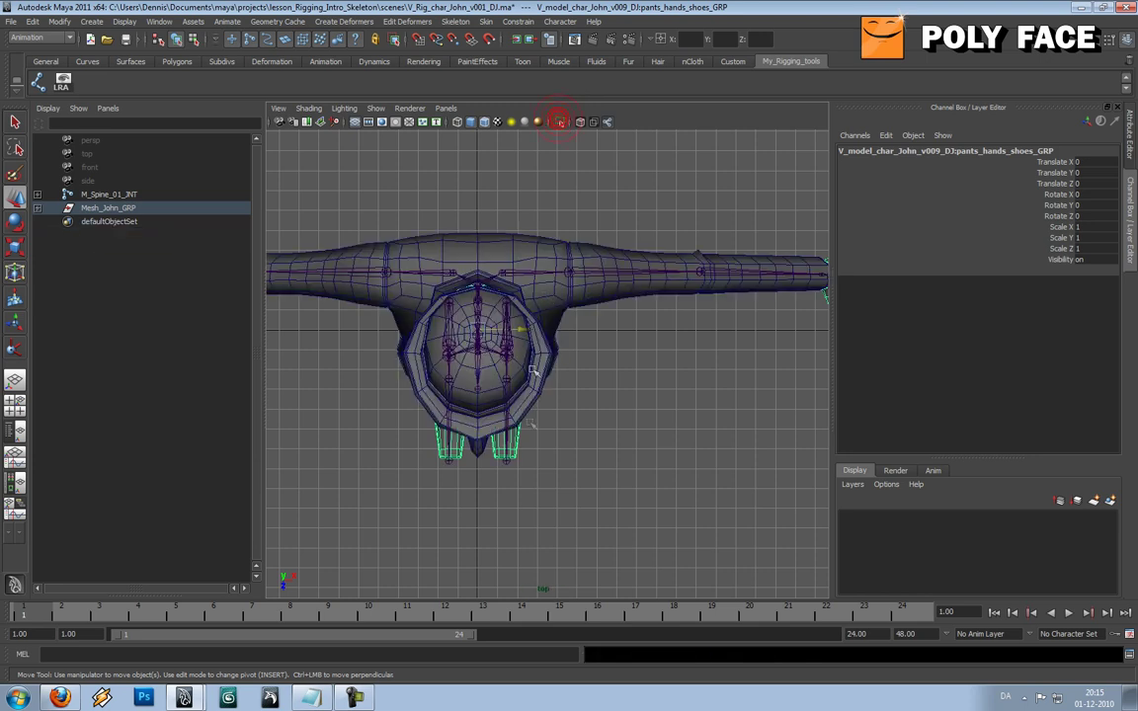
{"action": "left_click", "coordinate": [520, 447]}
{"action": "left_click", "coordinate": [514, 443]}
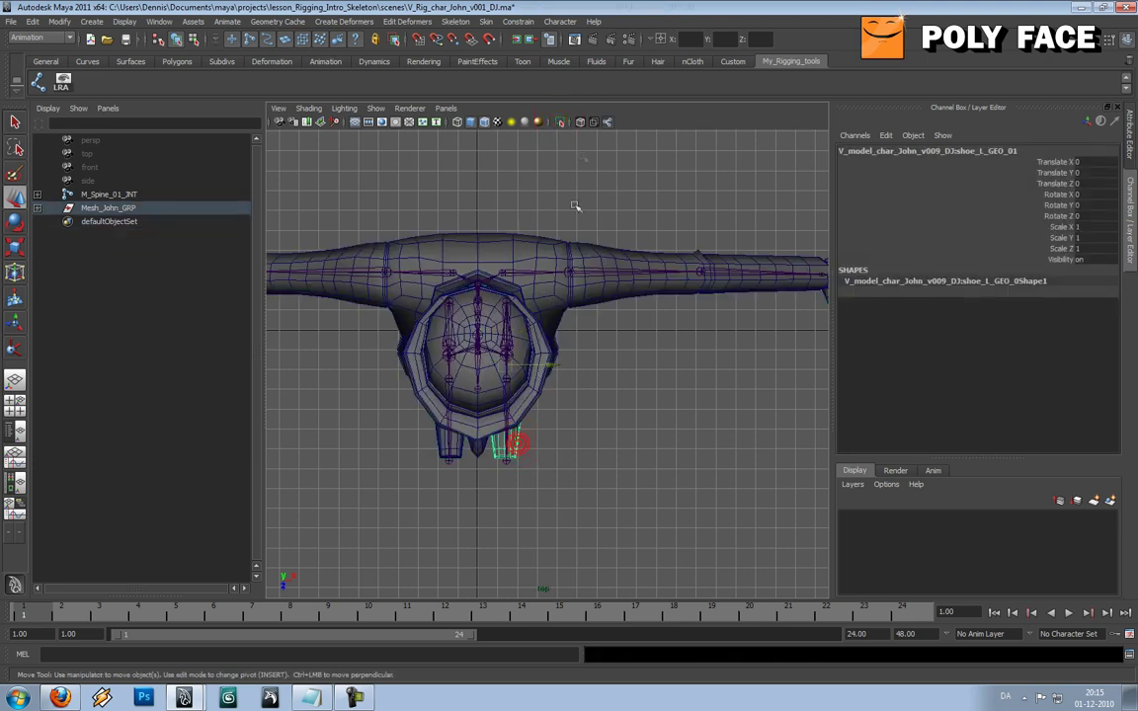
{"action": "left_click", "coordinate": [559, 121]}
{"action": "key", "text": "f"}
{"action": "left_click", "coordinate": [570, 301]}
{"action": "scroll", "coordinate": [571, 286], "scroll_direction": "up", "scroll_amount": 3}
{"action": "middle_click_drag", "start_coordinate": [576, 292], "coordinate": [580, 298], "text": "alt"}
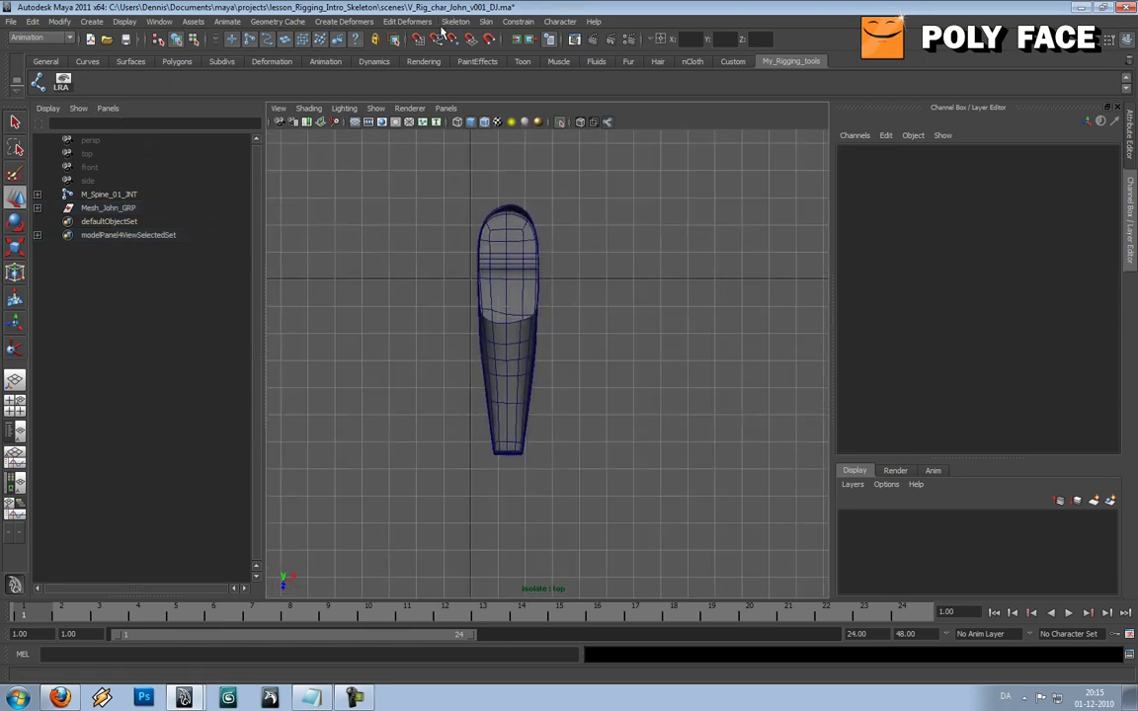
Switch to the Surfaces menu set and add the CV Curve Tool to the My_Rigging_tools shelf
{"action": "left_click", "coordinate": [71, 38]}
{"action": "left_click", "coordinate": [25, 68]}
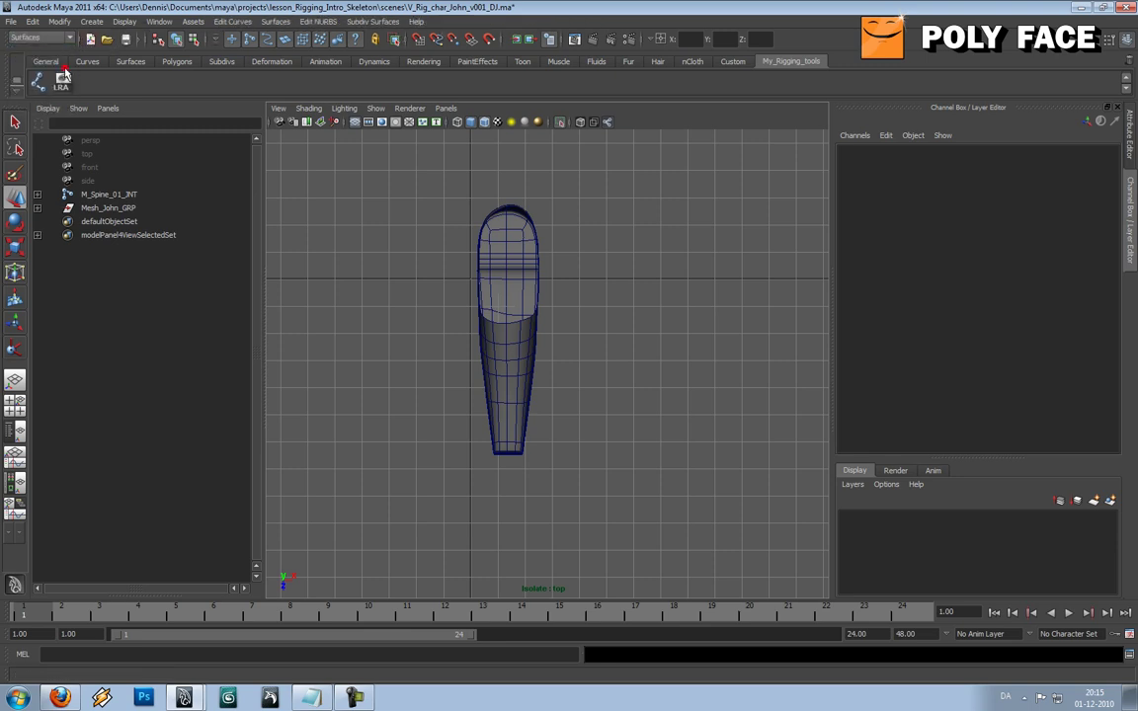
{"action": "left_click", "coordinate": [94, 23]}
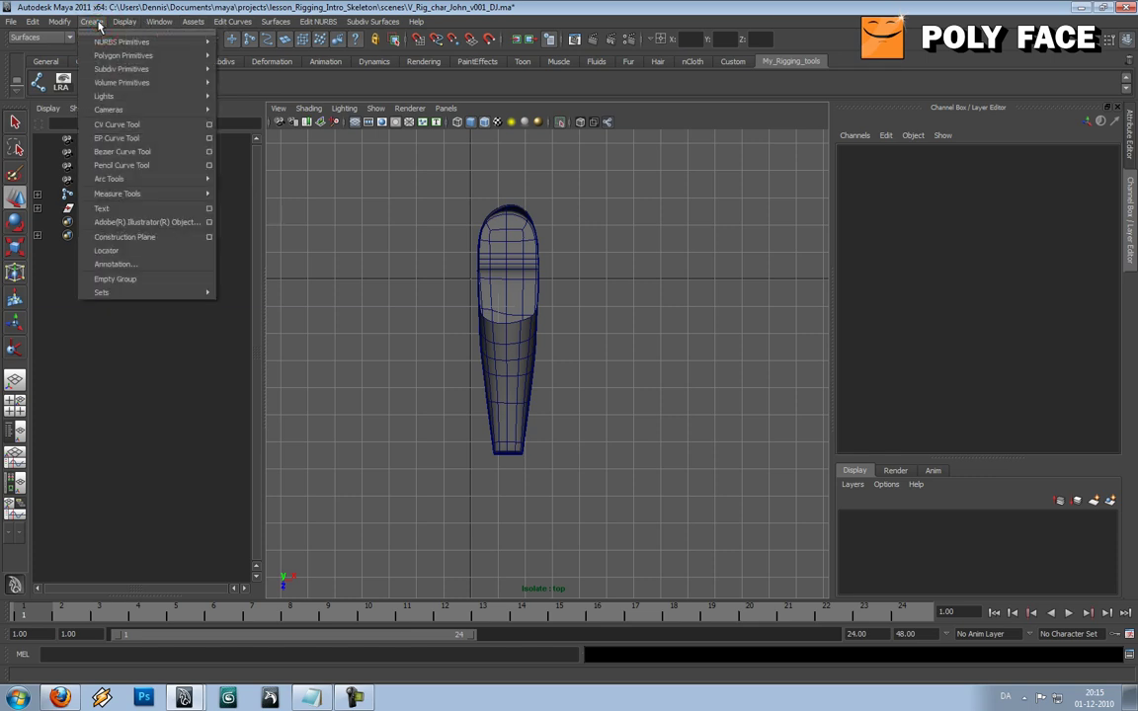
{"action": "mouse_move", "coordinate": [115, 46]}
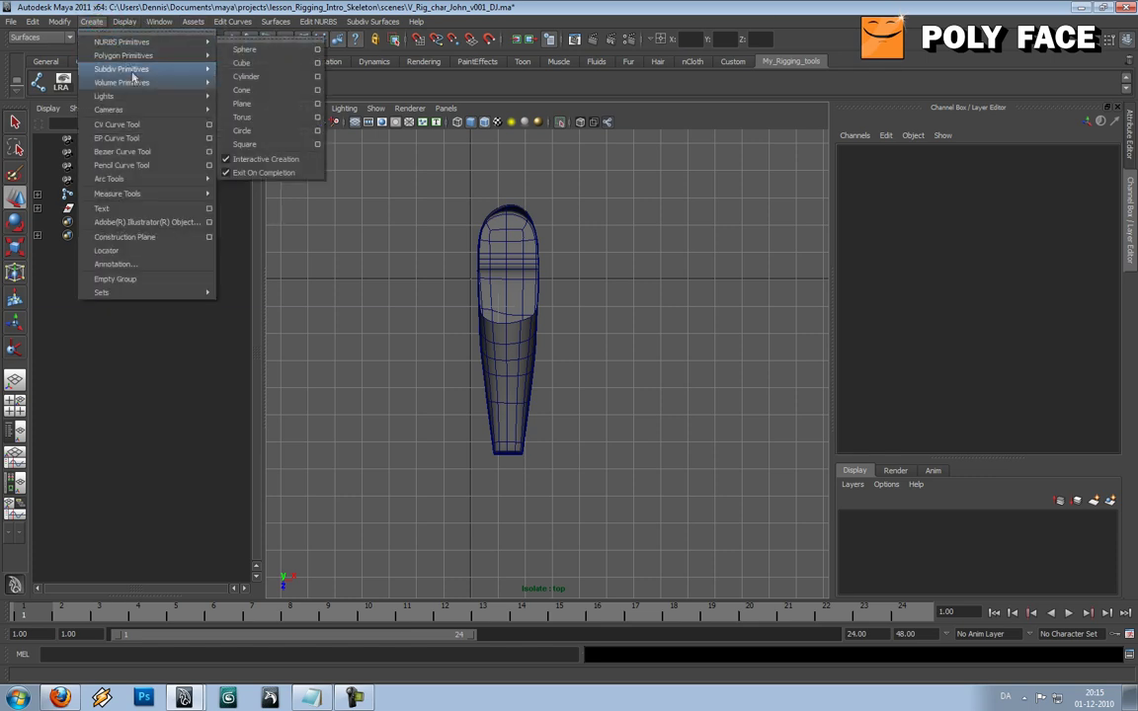
{"action": "mouse_move", "coordinate": [124, 81]}
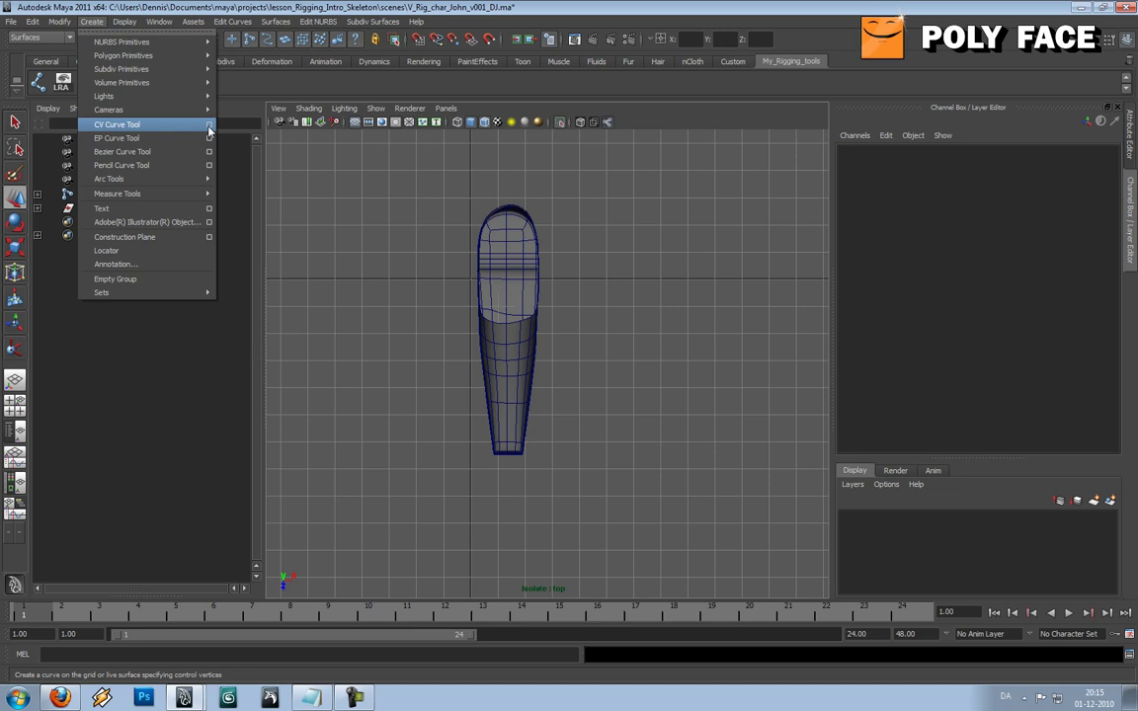
{"action": "left_click", "coordinate": [210, 129], "text": "ctrl+shift"}
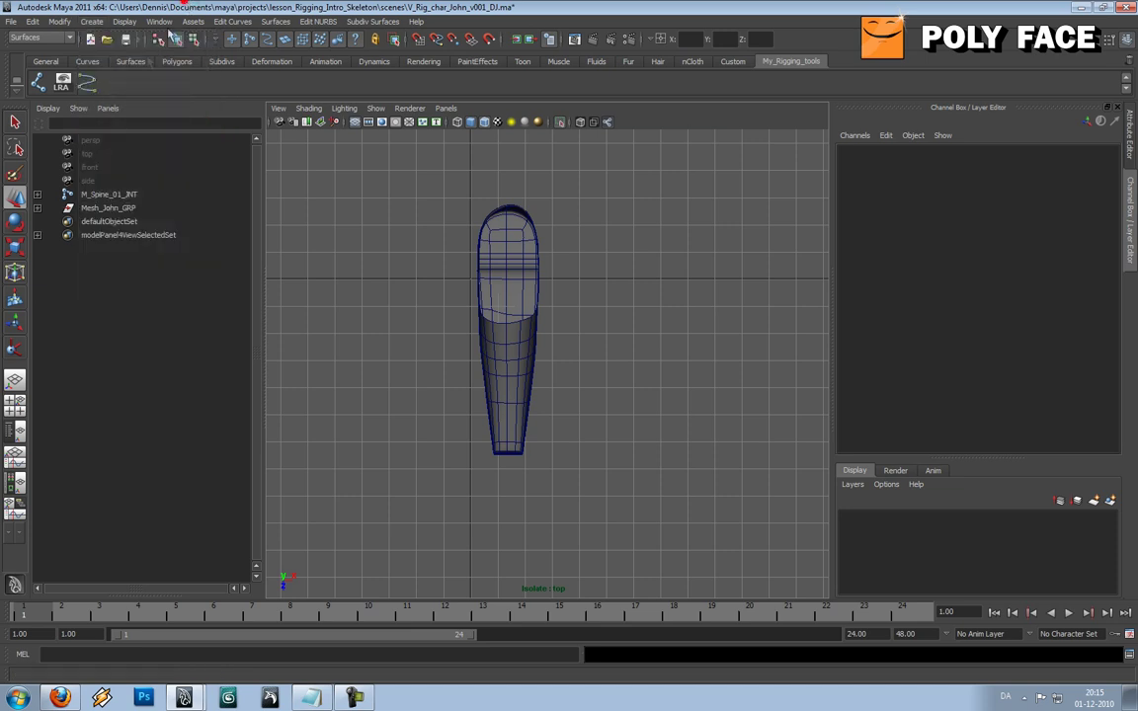
Activate the CV Curve Tool with curve degree 3 Cubic and enlarge the top view on the isolated shoe, without the outliner
{"action": "double_click", "coordinate": [88, 86]}
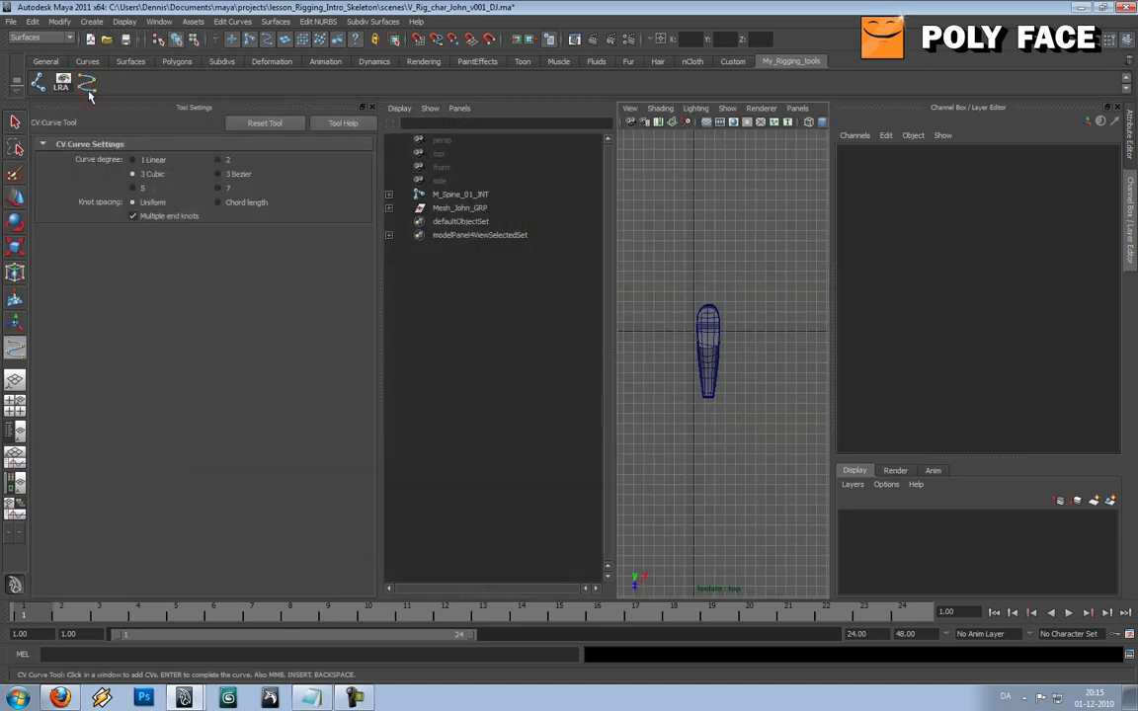
{"action": "left_click", "coordinate": [151, 174]}
{"action": "scroll", "coordinate": [748, 322], "scroll_direction": "up", "scroll_amount": 4}
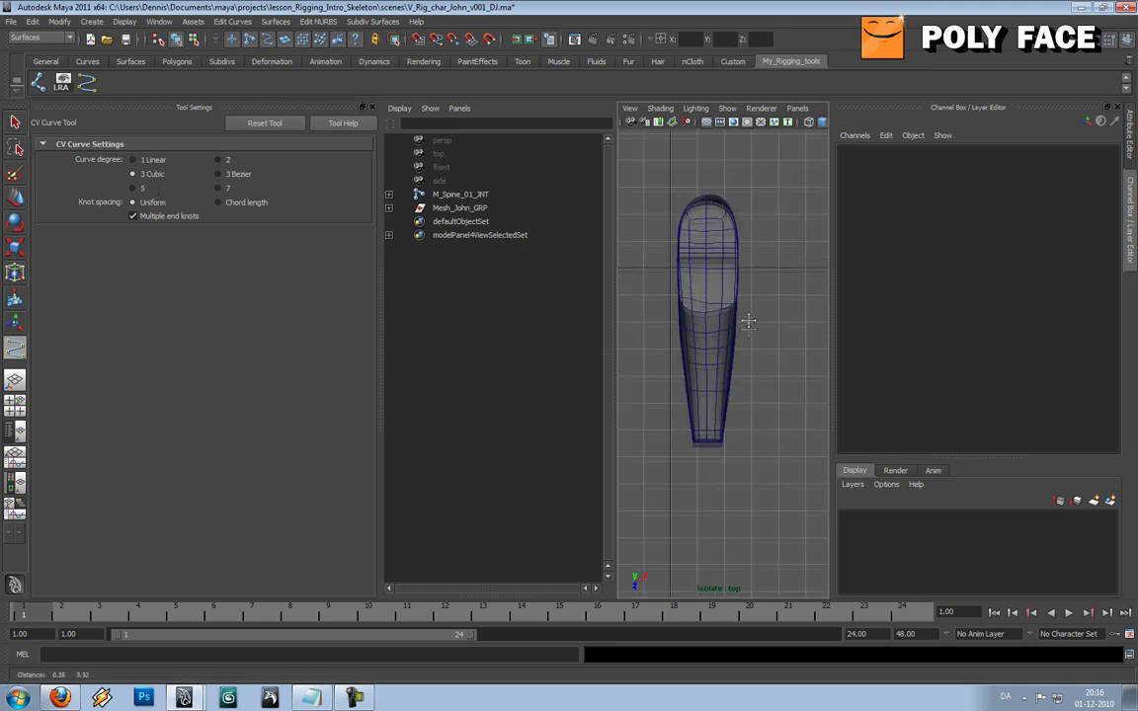
{"action": "key", "text": "space"}
{"action": "middle_click_drag", "start_coordinate": [641, 222], "coordinate": [638, 306], "text": "alt"}
{"action": "scroll", "coordinate": [635, 299], "scroll_direction": "down", "scroll_amount": 2}
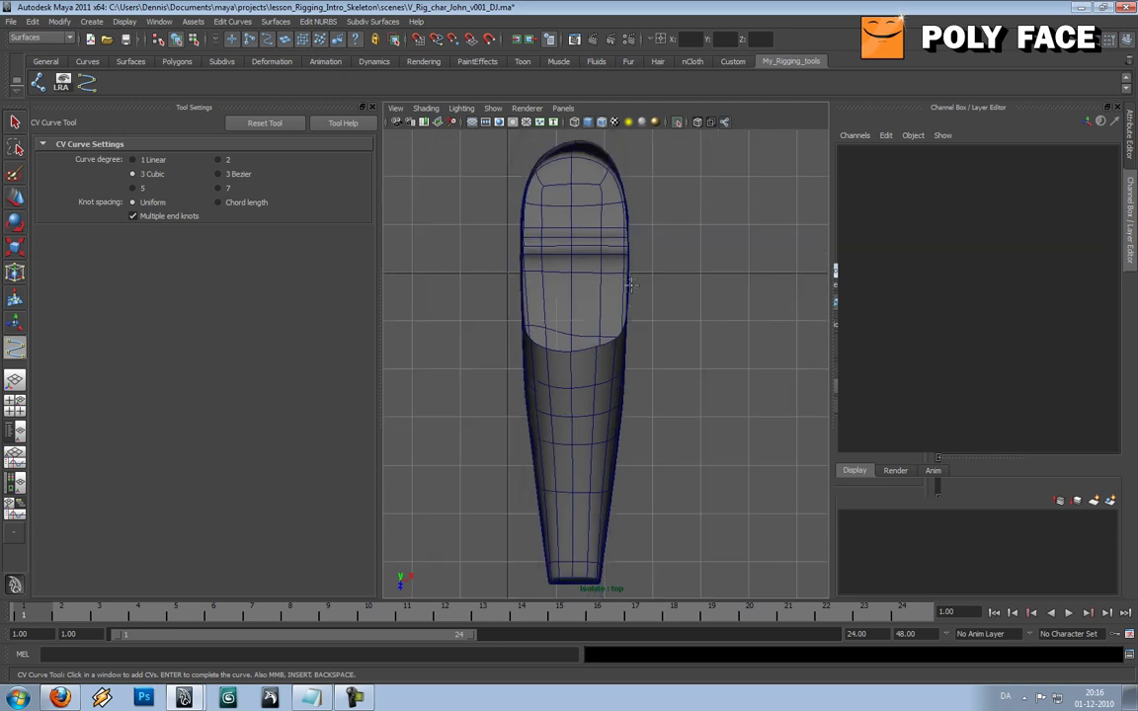
Try to start a cubic curve behind the left shoe's heel, and delete the partial curve
{"action": "left_click", "coordinate": [579, 160]}
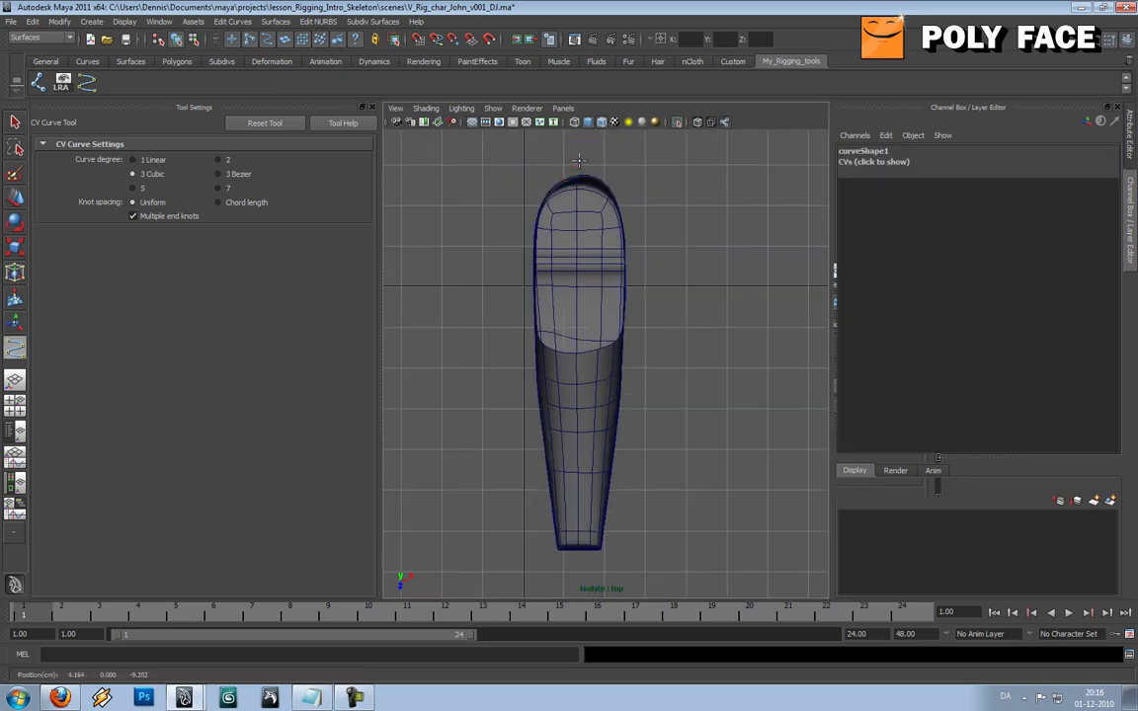
{"action": "left_click", "coordinate": [522, 210]}
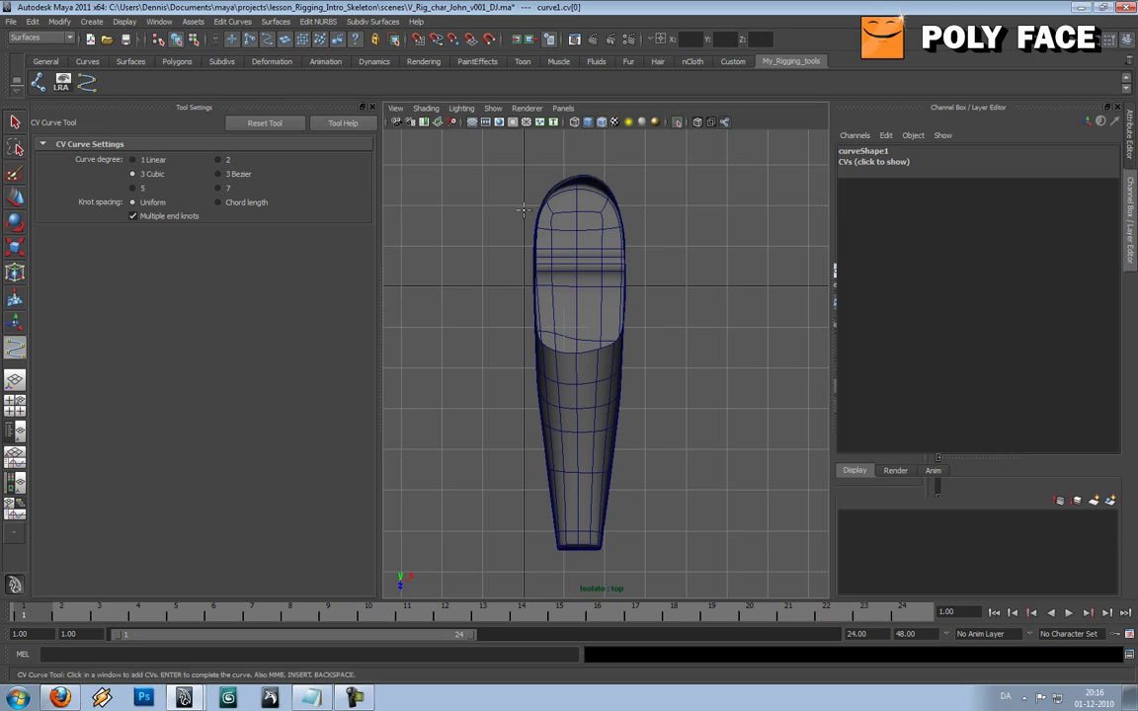
{"action": "key", "text": "w"}
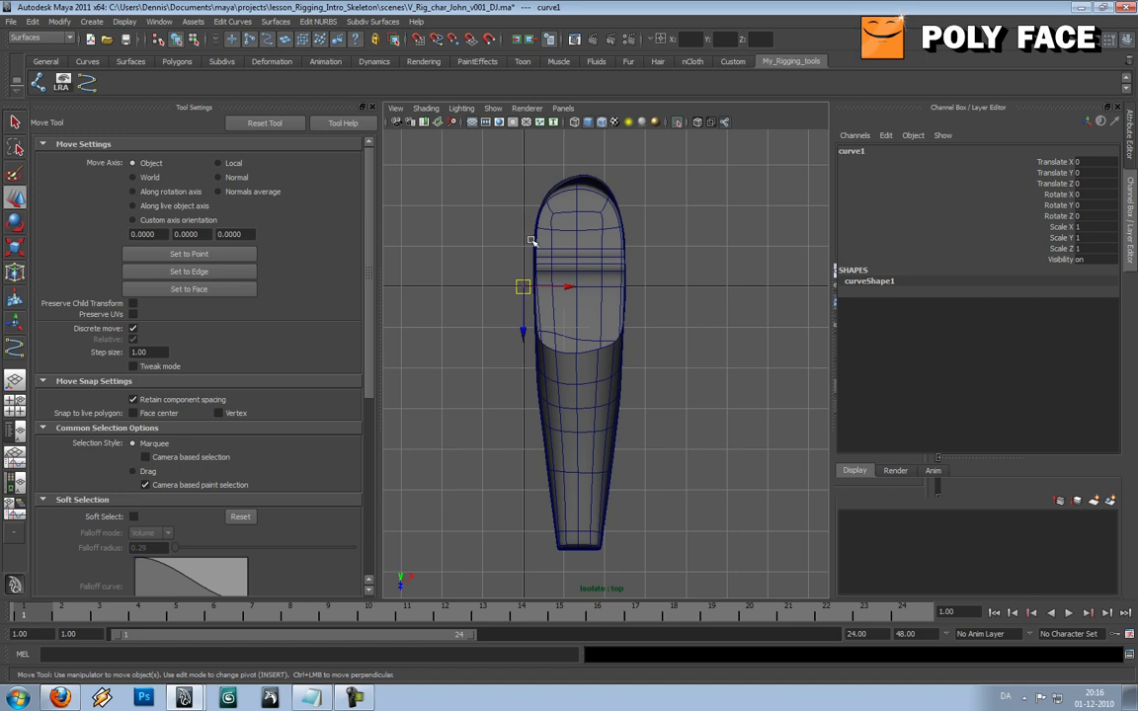
{"action": "key", "text": "Delete"}
Enable Auto Load New Objects for Isolate Select in the top view
{"action": "left_click", "coordinate": [553, 235]}
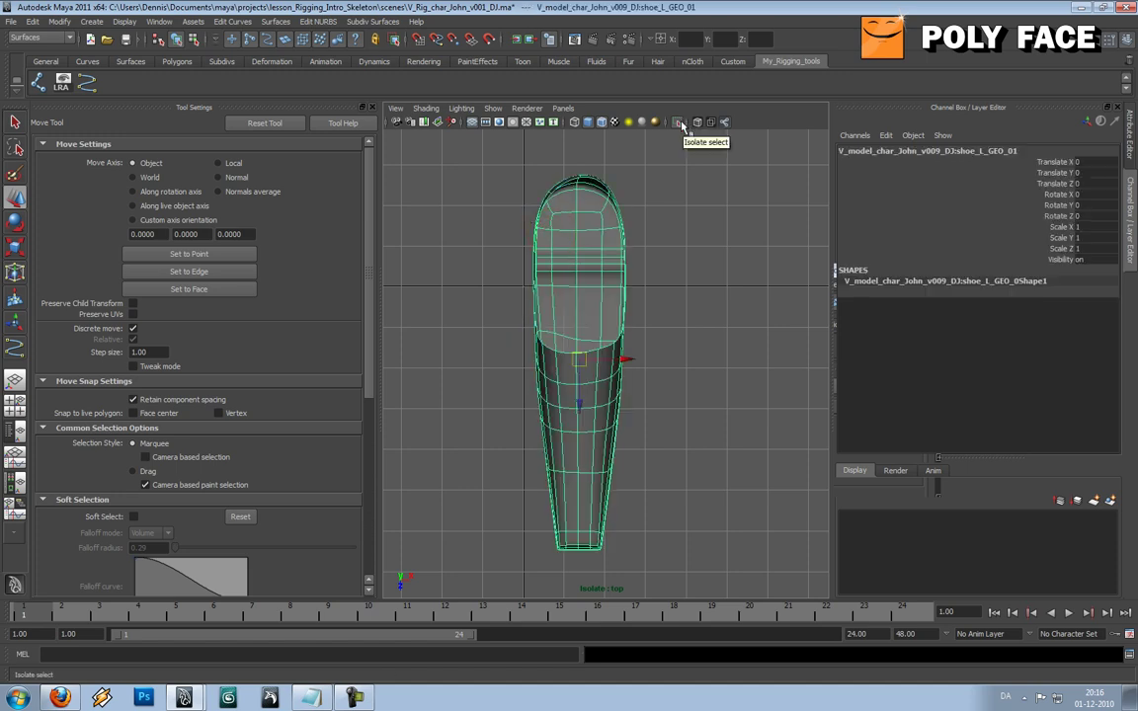
{"action": "left_click", "coordinate": [681, 126]}
{"action": "left_click", "coordinate": [521, 170]}
{"action": "left_click", "coordinate": [493, 108]}
{"action": "mouse_move", "coordinate": [475, 116]}
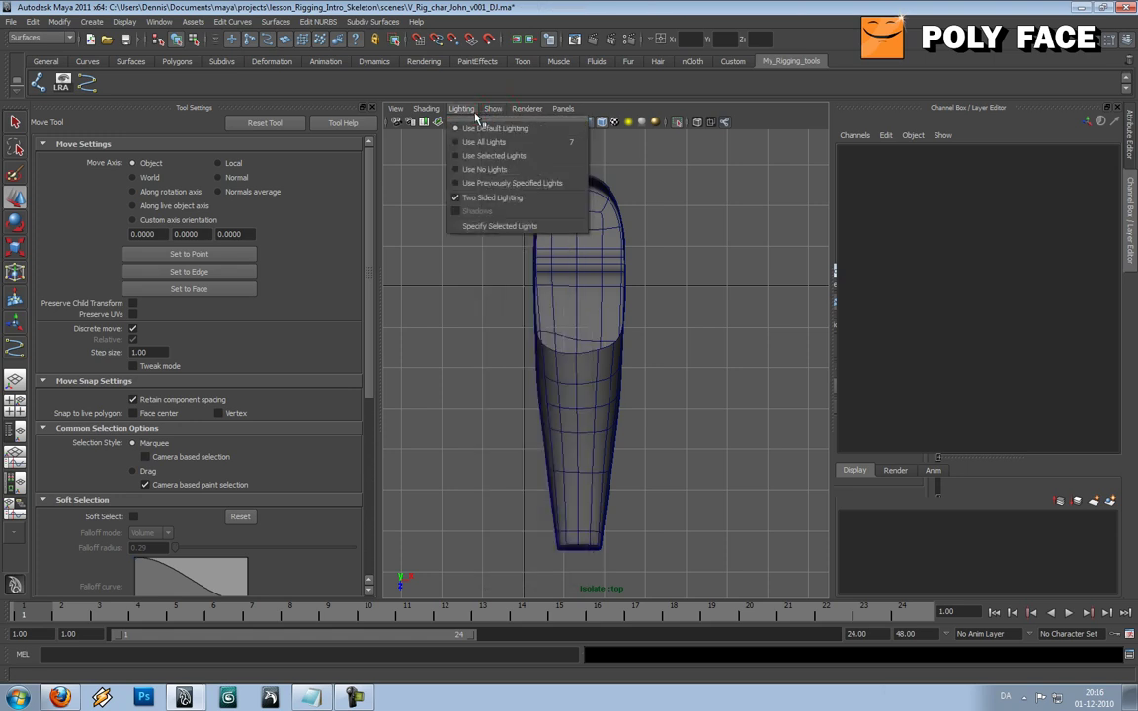
{"action": "mouse_move", "coordinate": [507, 130]}
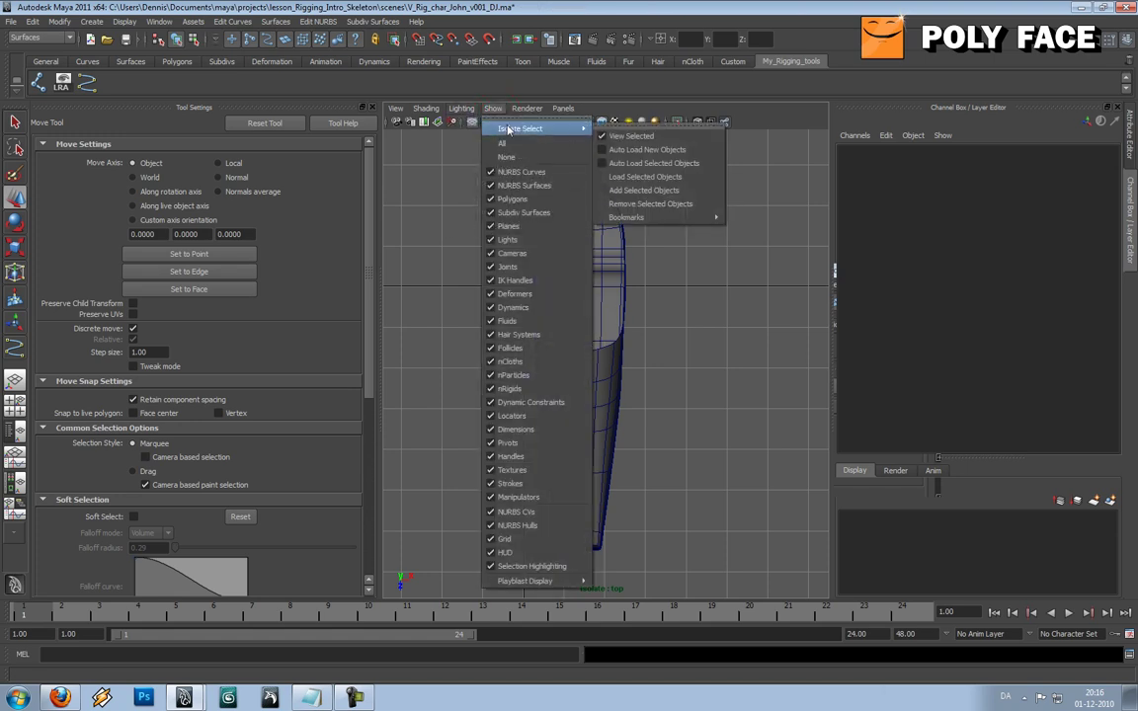
{"action": "left_click", "coordinate": [668, 151]}
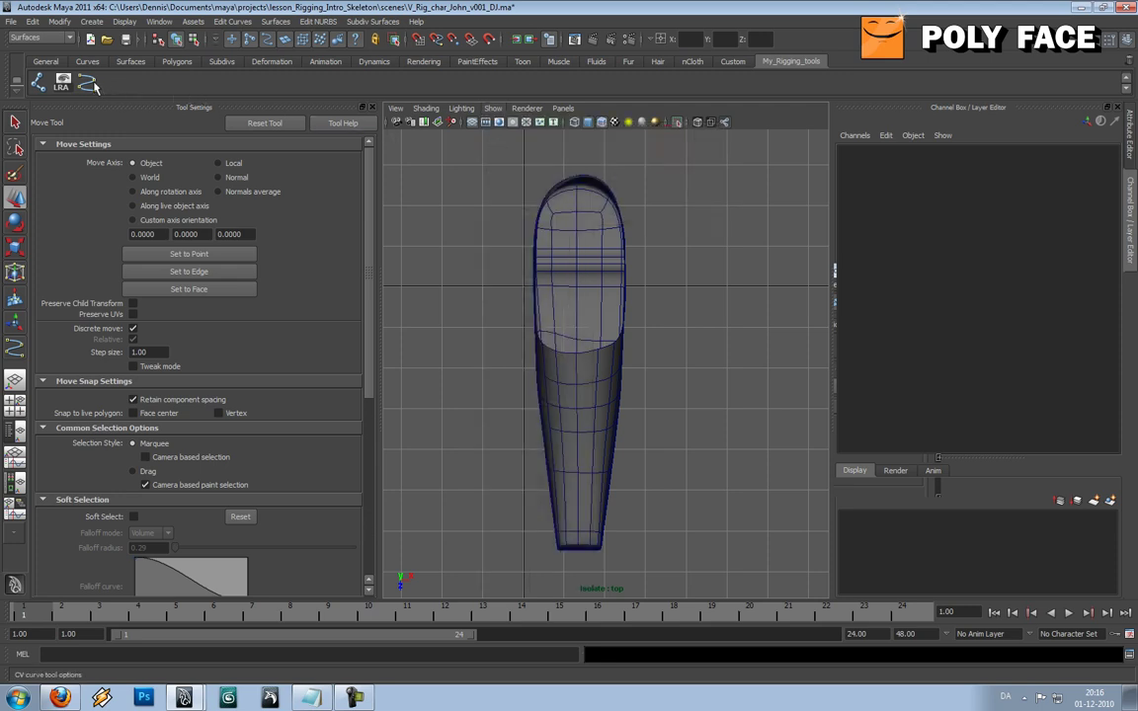
Try to outline the left shoe with a cubic CV curve from the heel along its inner side, and remove the placed points
{"action": "left_click", "coordinate": [90, 85]}
{"action": "left_click", "coordinate": [582, 161]}
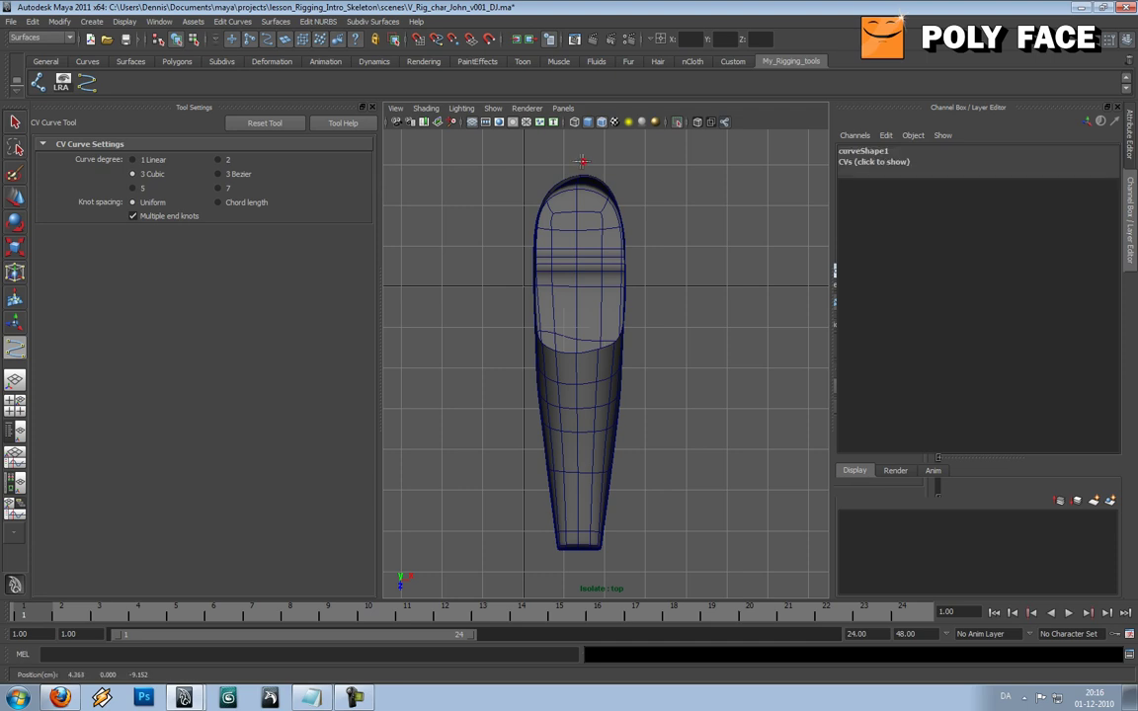
{"action": "left_click", "coordinate": [523, 216]}
{"action": "left_click", "coordinate": [523, 403]}
{"action": "left_click", "coordinate": [543, 559]}
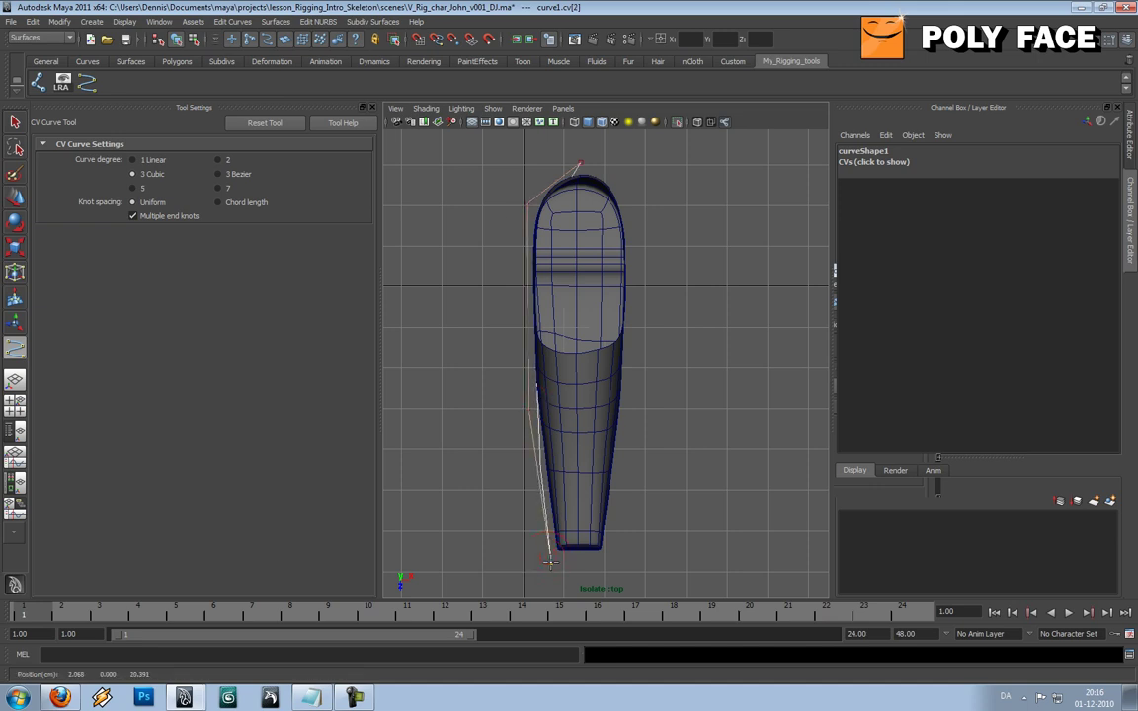
{"action": "left_click_drag", "start_coordinate": [545, 561], "coordinate": [543, 563]}
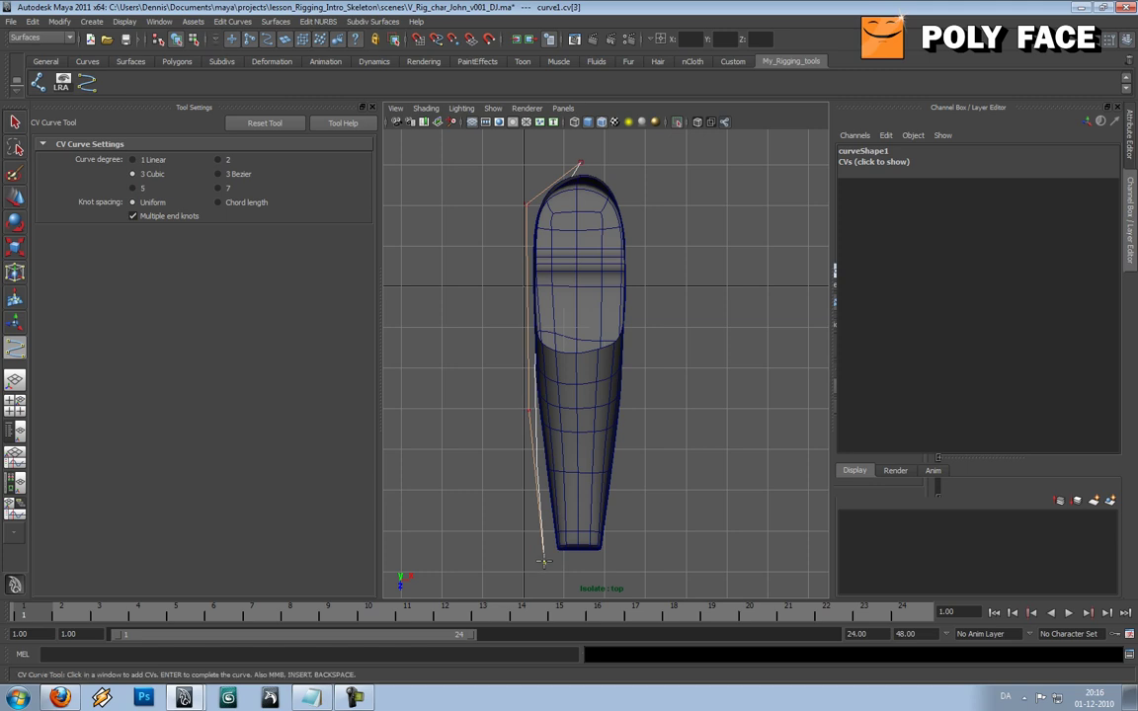
{"action": "key", "text": "BackSpace"}
{"action": "key", "text": "BackSpace"}
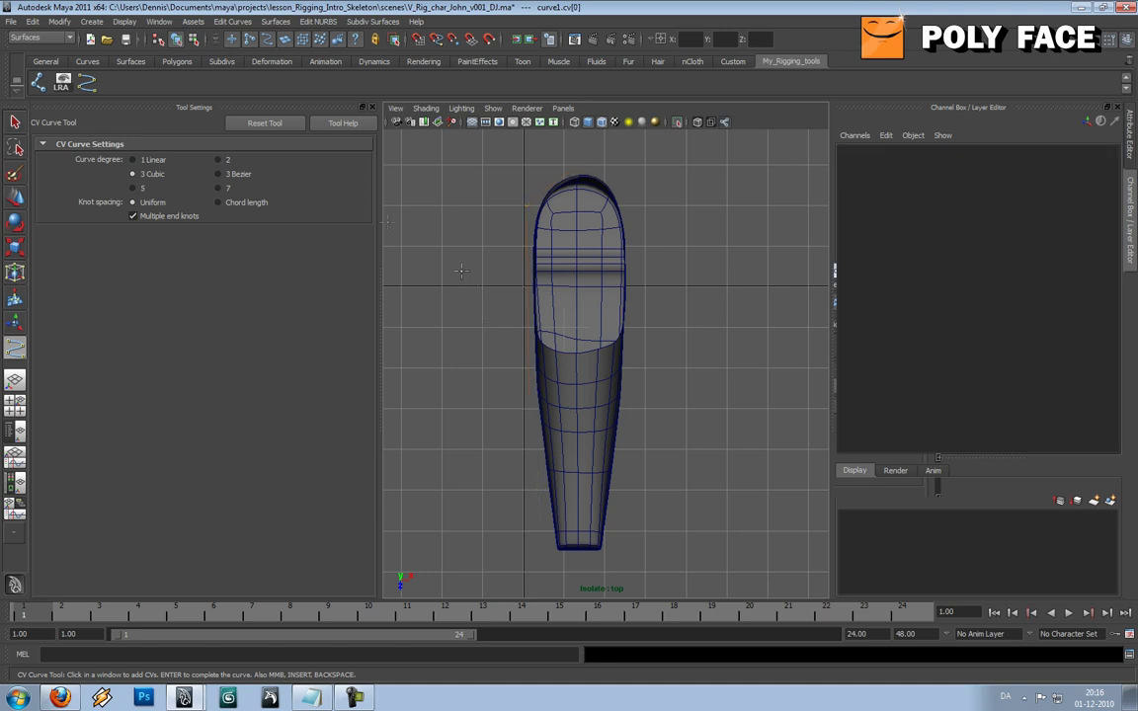
Try to draw a 3 Bezier curve from behind the left shoe's heel along its inner side
{"action": "left_click", "coordinate": [220, 174]}
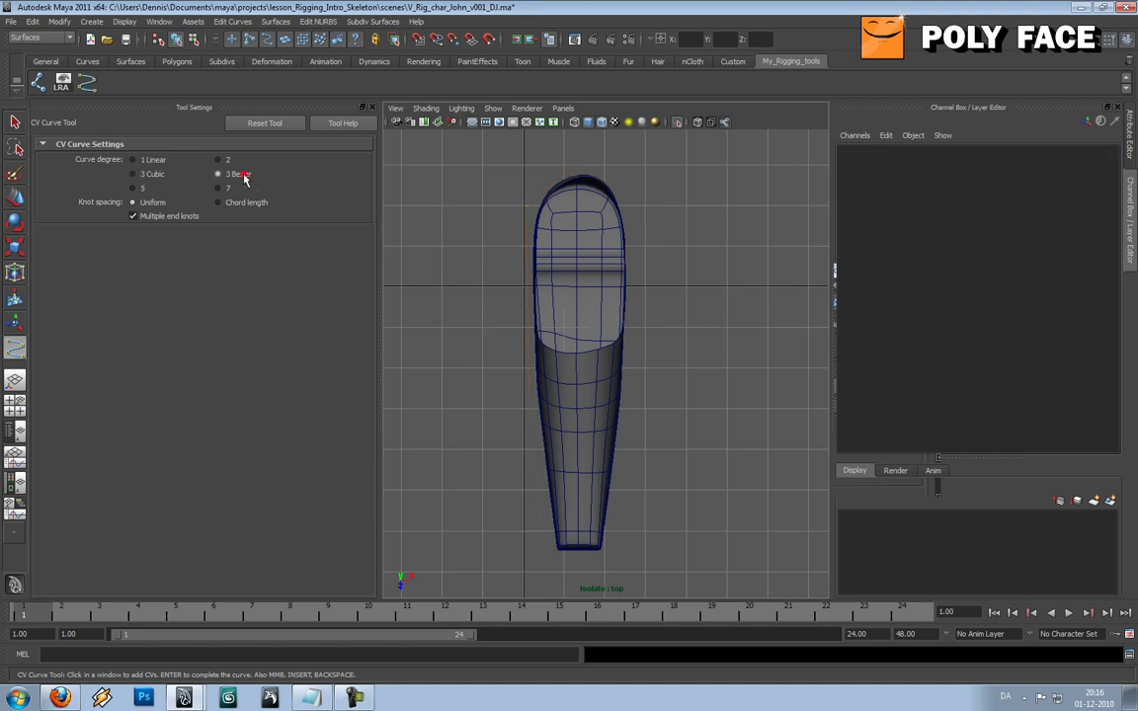
{"action": "left_click", "coordinate": [582, 161]}
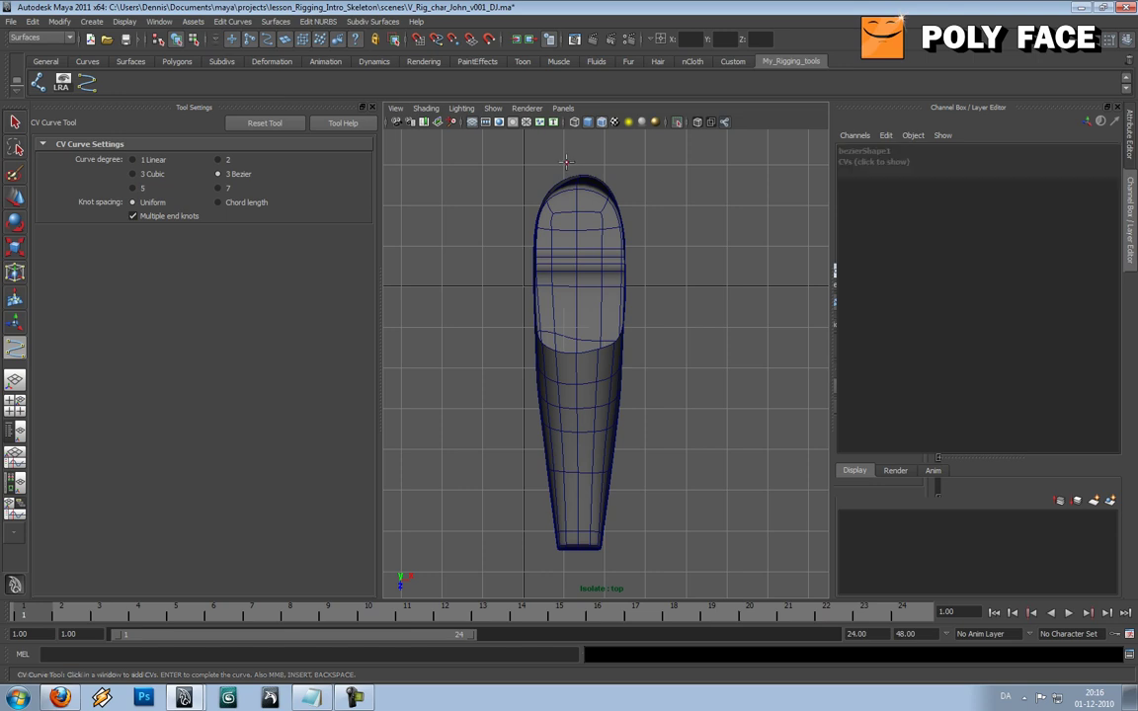
{"action": "left_click", "coordinate": [524, 205]}
{"action": "left_click_drag", "start_coordinate": [524, 206], "coordinate": [524, 205]}
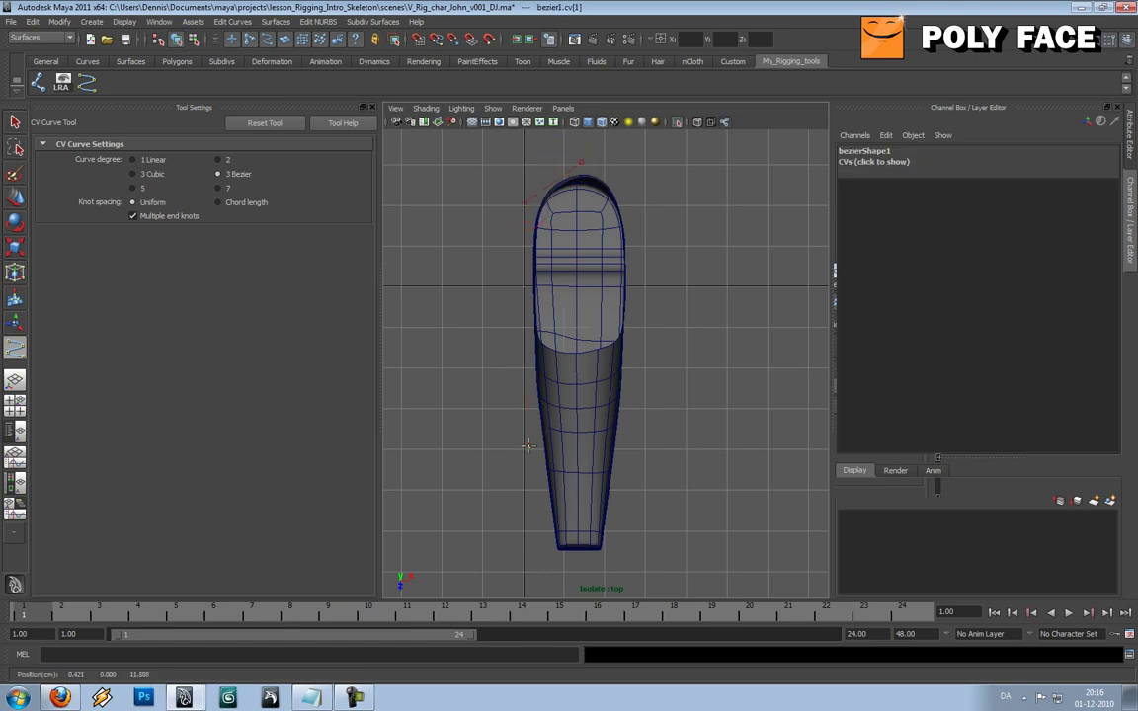
{"action": "left_click_drag", "start_coordinate": [530, 447], "coordinate": [512, 511]}
{"action": "key", "text": "BackSpace"}
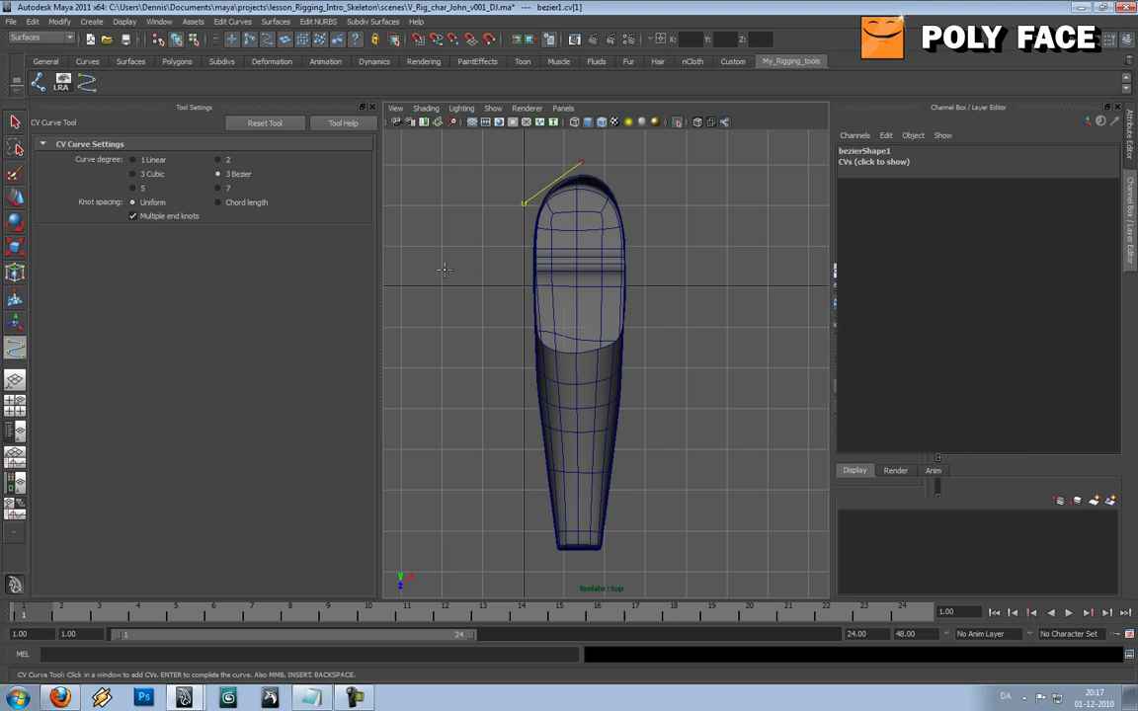
{"action": "key", "text": "Return"}
Try to select the short Bezier curve beside the shoe's heel with the Move Tool, undoing the unwanted selections
{"action": "key", "text": "w"}
{"action": "left_click", "coordinate": [531, 183]}
{"action": "left_click", "coordinate": [541, 191]}
{"action": "left_click", "coordinate": [546, 185]}
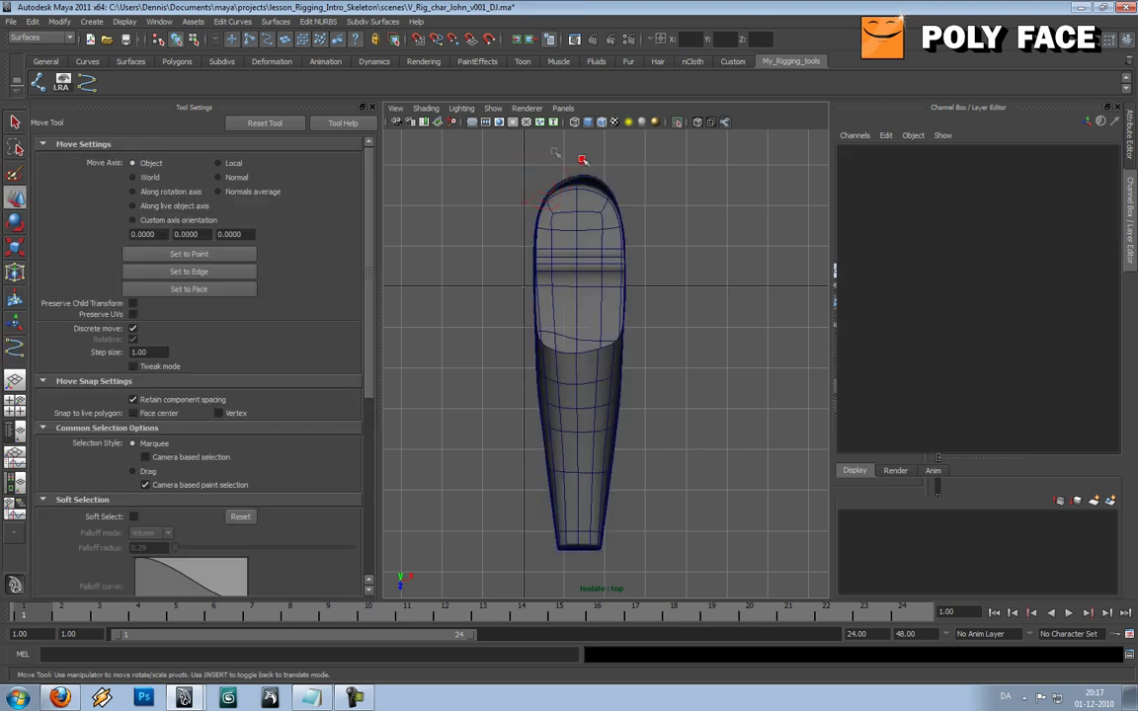
{"action": "left_click", "coordinate": [539, 156]}
{"action": "left_click", "coordinate": [532, 146]}
{"action": "key", "text": "ctrl+z"}
{"action": "key", "text": "ctrl+z"}
{"action": "key", "text": "ctrl+z"}
{"action": "key", "text": "ctrl+z"}
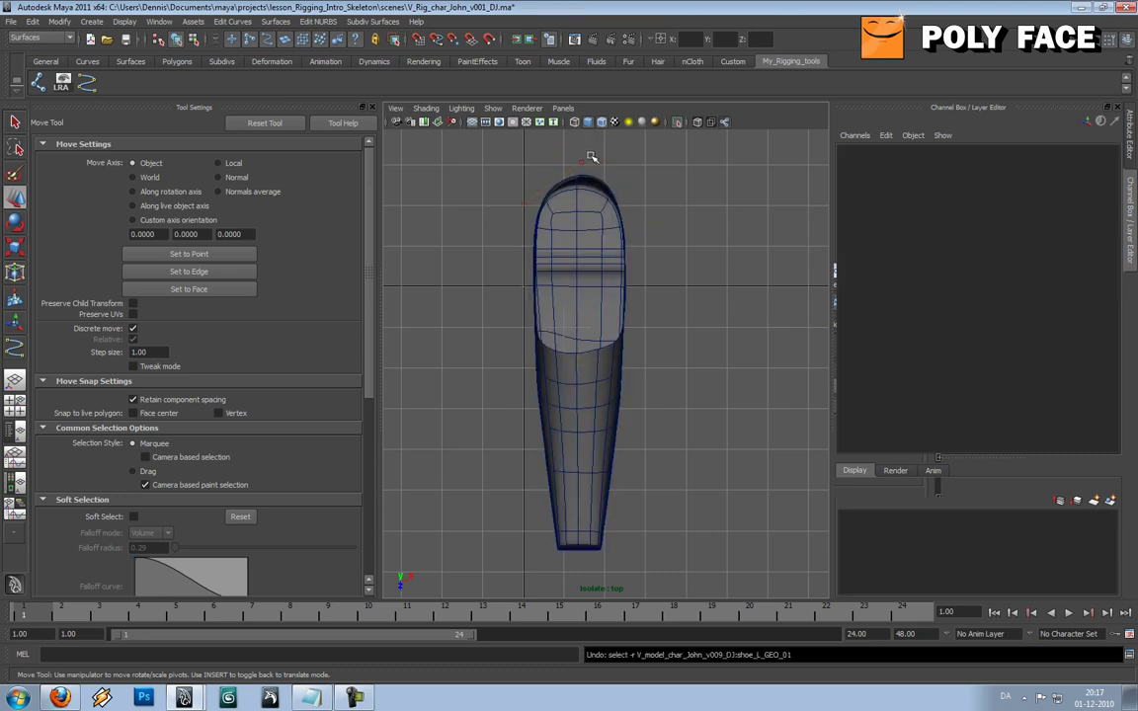
{"action": "left_click", "coordinate": [590, 158]}
{"action": "left_click", "coordinate": [560, 195]}
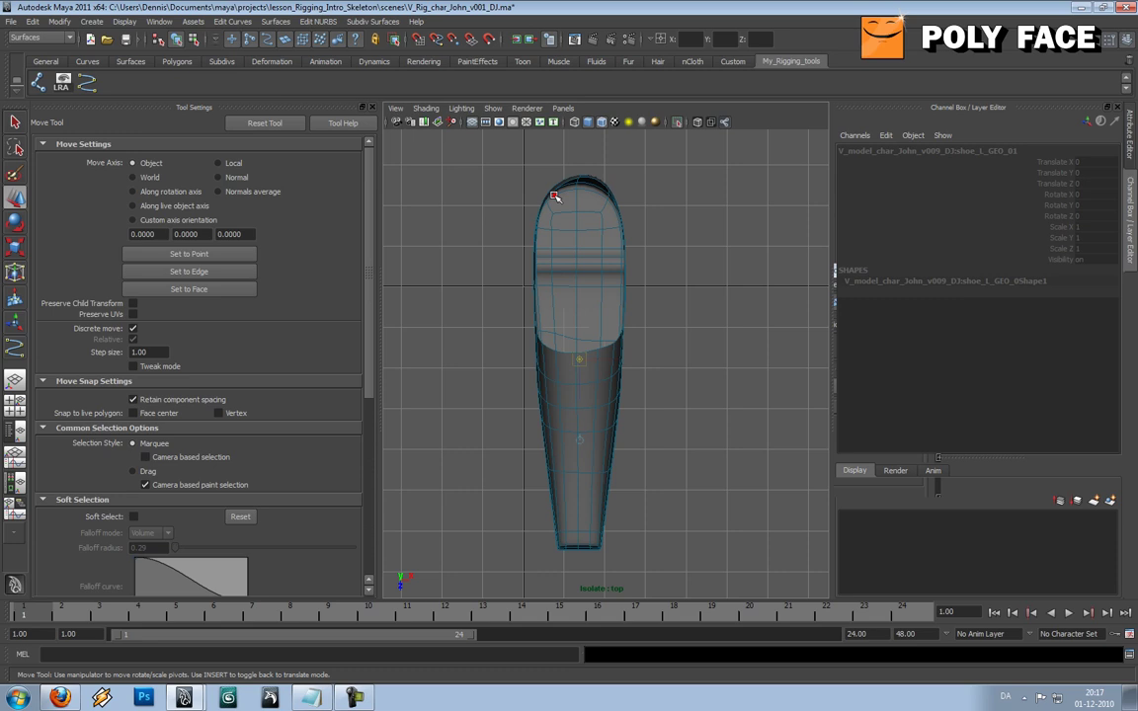
Start a 1 Linear CV curve behind the left shoe's heel and run it along the inner side, removing the misplaced points
{"action": "left_click", "coordinate": [85, 82]}
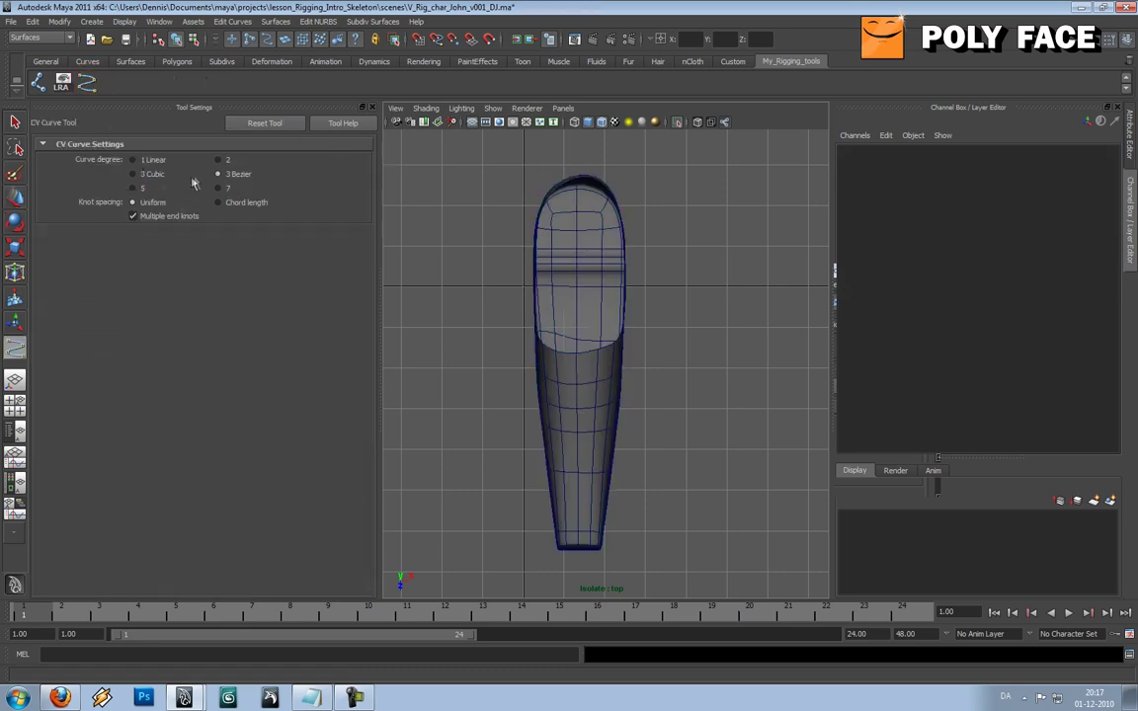
{"action": "left_click", "coordinate": [148, 176]}
{"action": "left_click", "coordinate": [134, 159]}
{"action": "left_click", "coordinate": [577, 156]}
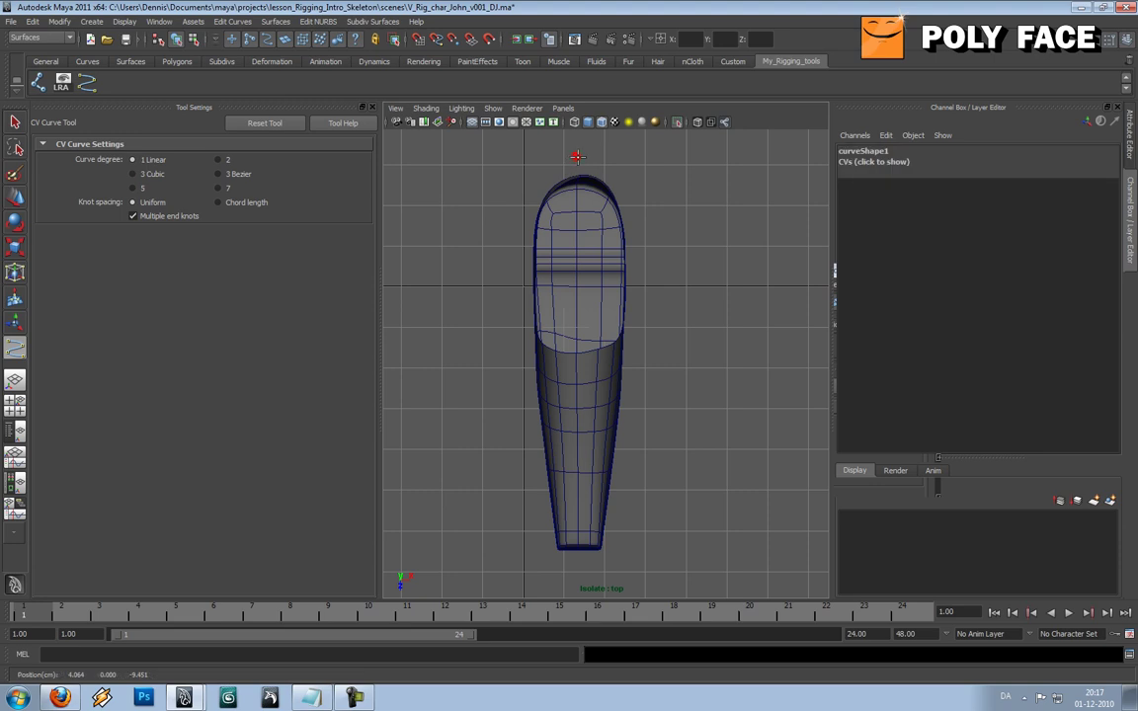
{"action": "left_click", "coordinate": [522, 204]}
{"action": "left_click", "coordinate": [520, 421]}
{"action": "left_click", "coordinate": [543, 508]}
{"action": "key", "text": "ctrl+z"}
{"action": "key", "text": "BackSpace"}
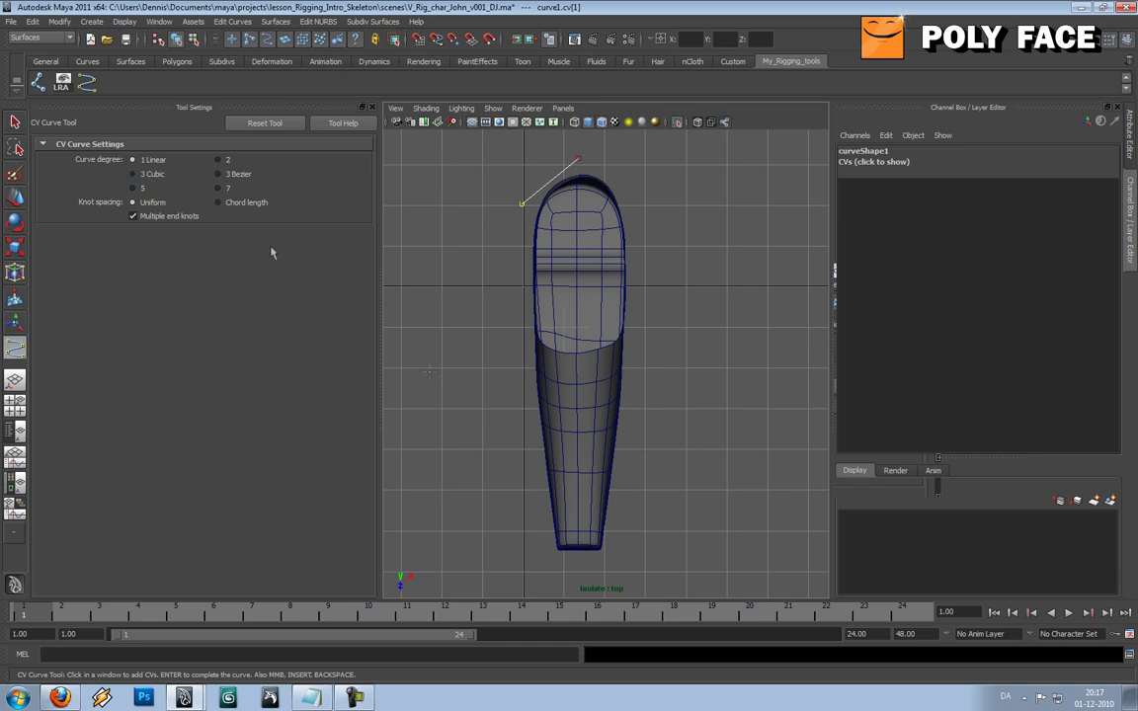
{"action": "left_click", "coordinate": [532, 447]}
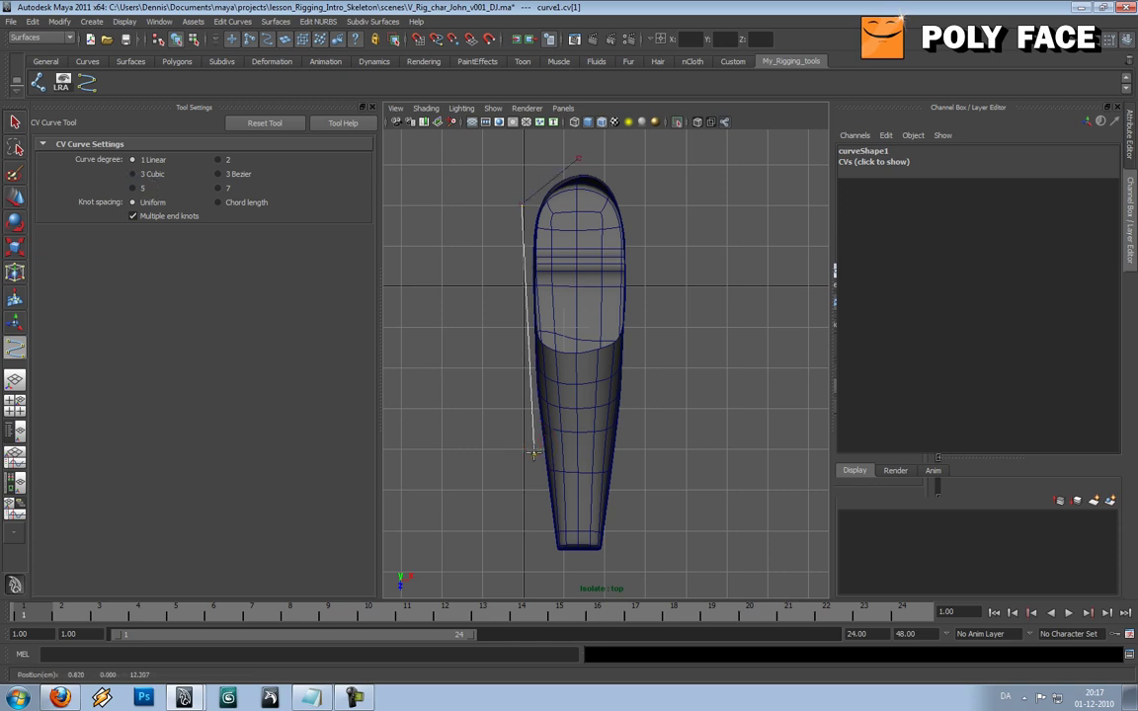
Continue the linear curve around the shoe's toe and back along the outer side, finishing it on the starting point at the heel
{"action": "left_click", "coordinate": [552, 561]}
{"action": "left_click", "coordinate": [605, 561]}
{"action": "left_click", "coordinate": [624, 462]}
{"action": "left_click", "coordinate": [632, 202]}
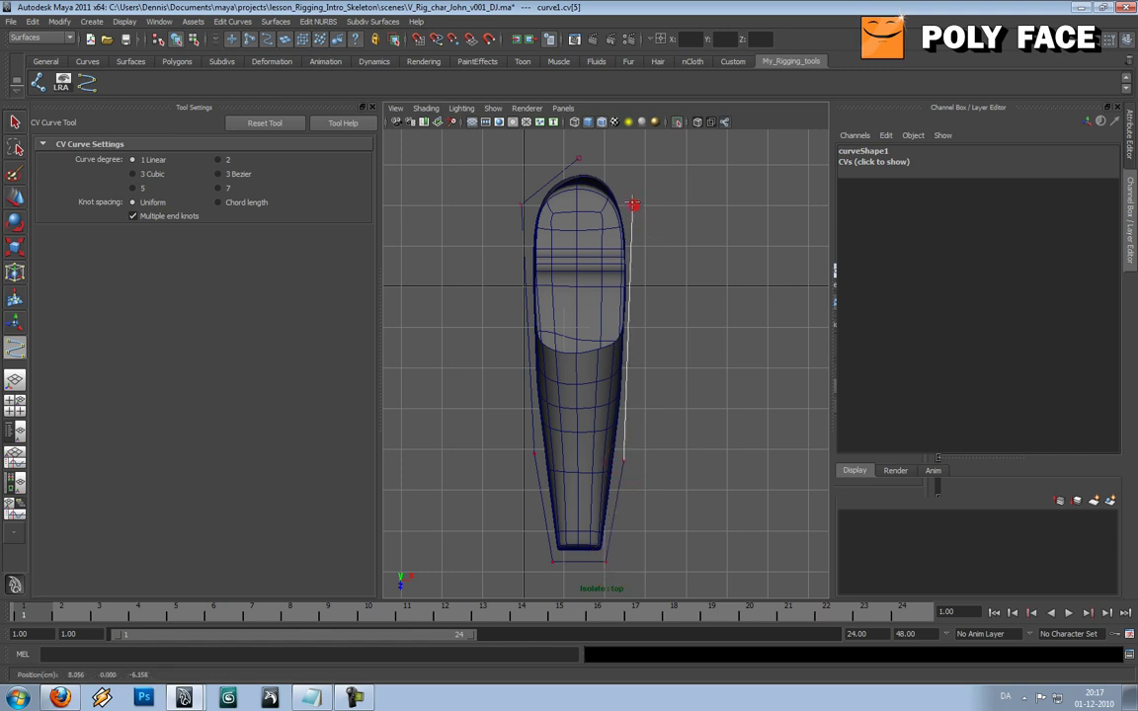
{"action": "left_click", "coordinate": [579, 158]}
{"action": "key", "text": "w"}
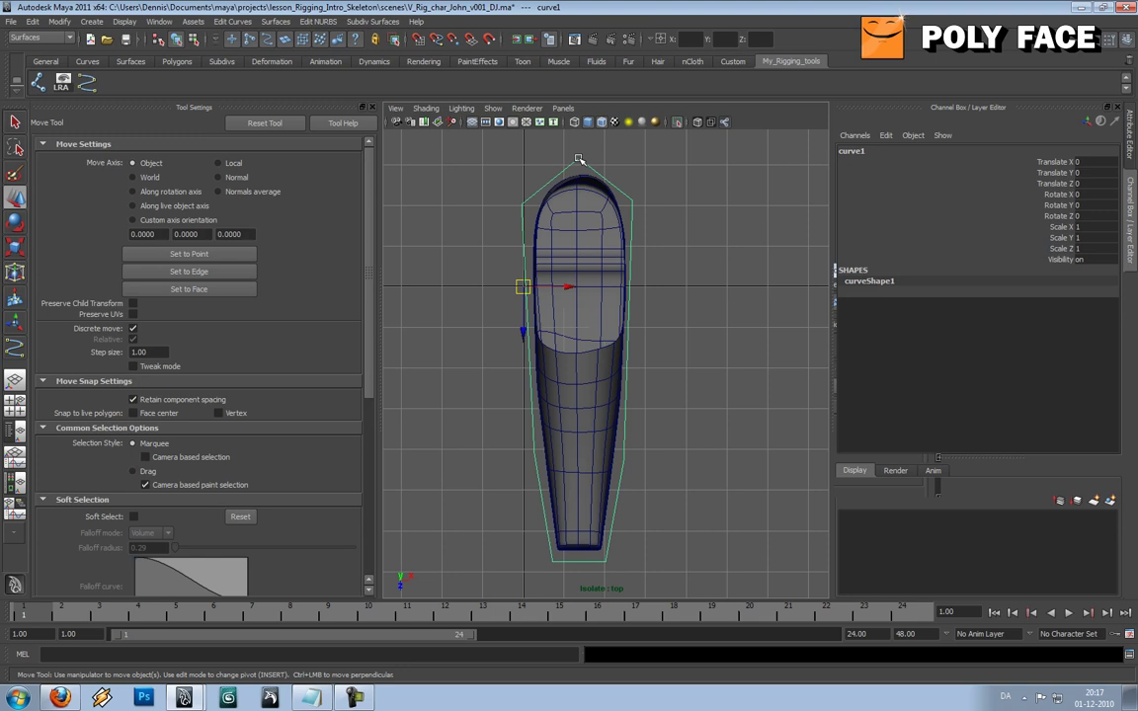
Turn off Isolate Select in the top view and switch to the perspective view of the legs with the tool settings hidden
{"action": "left_click", "coordinate": [678, 122]}
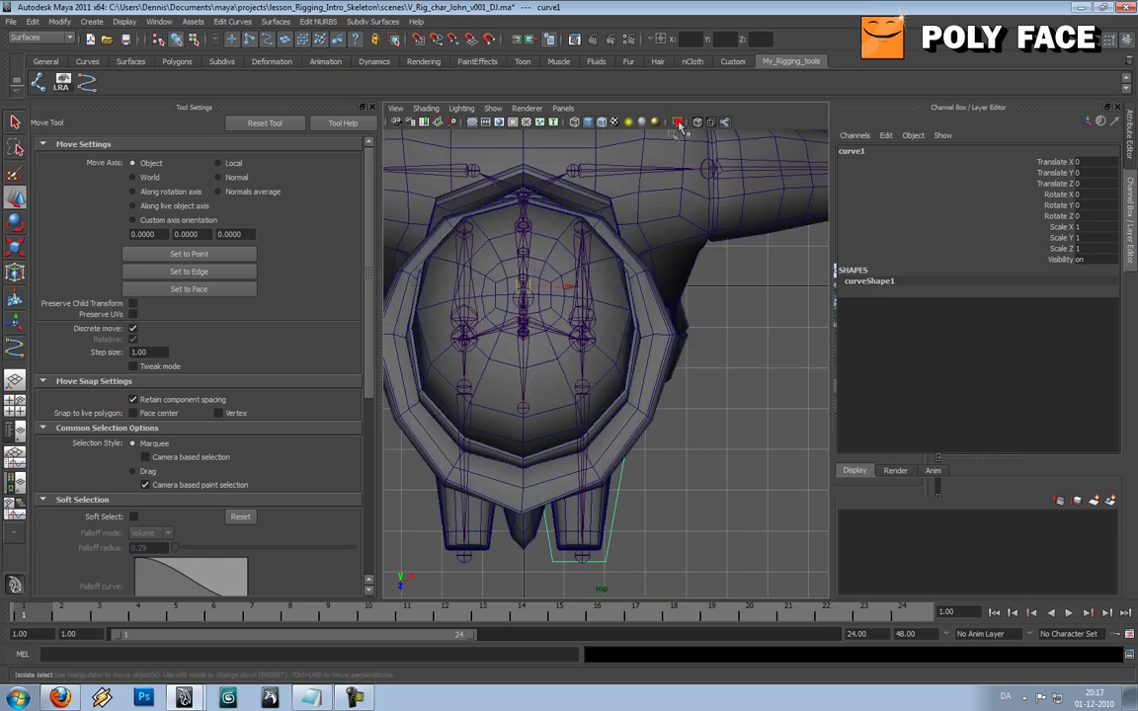
{"action": "key", "text": "space"}
{"action": "key", "text": "space"}
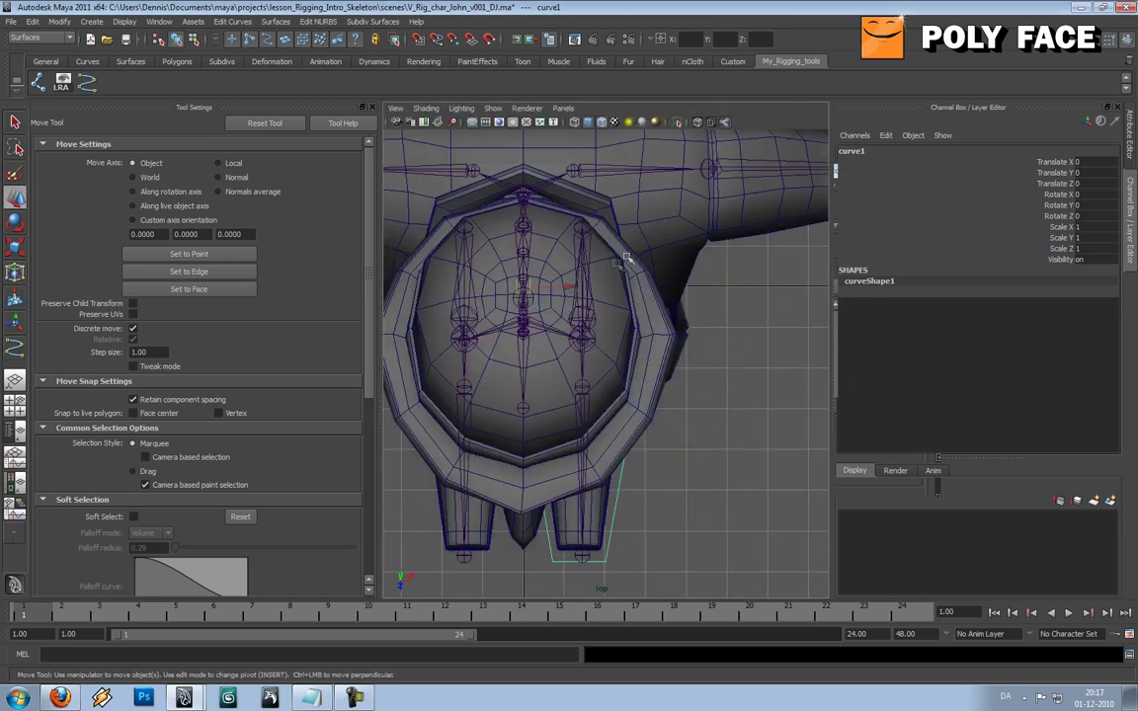
{"action": "key", "text": "space"}
{"action": "left_click_drag", "start_coordinate": [600, 270], "coordinate": [607, 234]}
{"action": "left_click_drag", "start_coordinate": [650, 308], "coordinate": [638, 341], "text": "alt"}
{"action": "left_click", "coordinate": [722, 359]}
{"action": "left_click_drag", "start_coordinate": [721, 359], "coordinate": [686, 353], "text": "alt"}
{"action": "scroll", "coordinate": [739, 312], "scroll_direction": "down", "scroll_amount": 4}
{"action": "scroll", "coordinate": [686, 353], "scroll_direction": "up", "scroll_amount": 3}
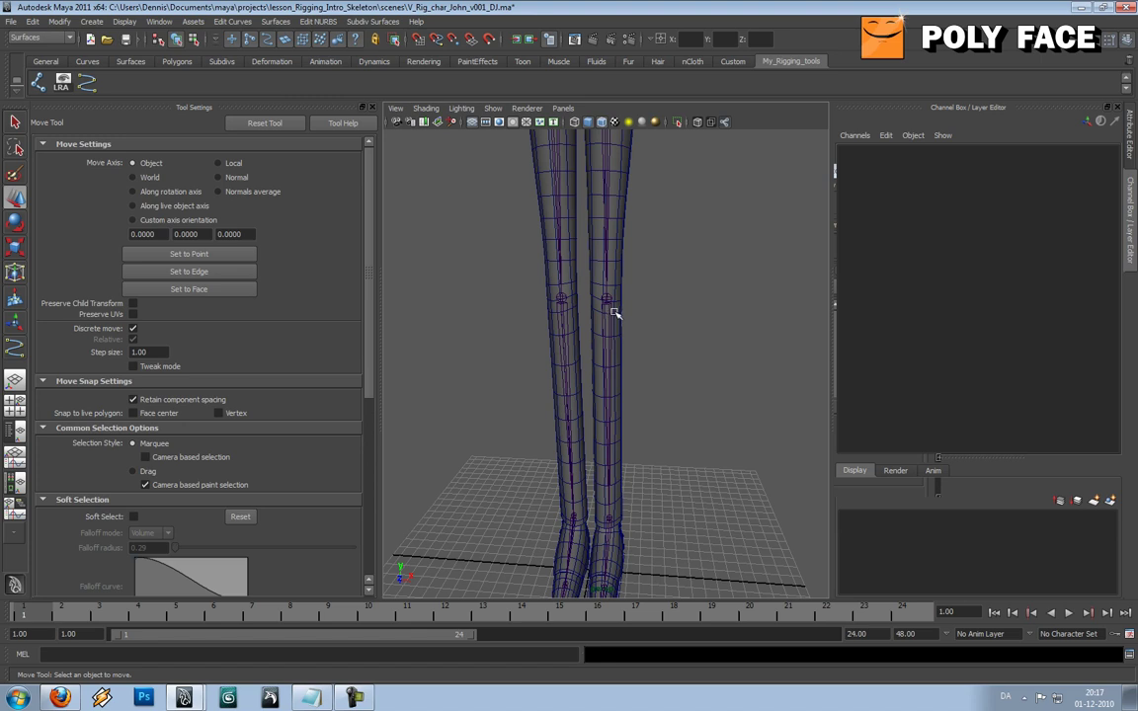
{"action": "left_click", "coordinate": [362, 107]}
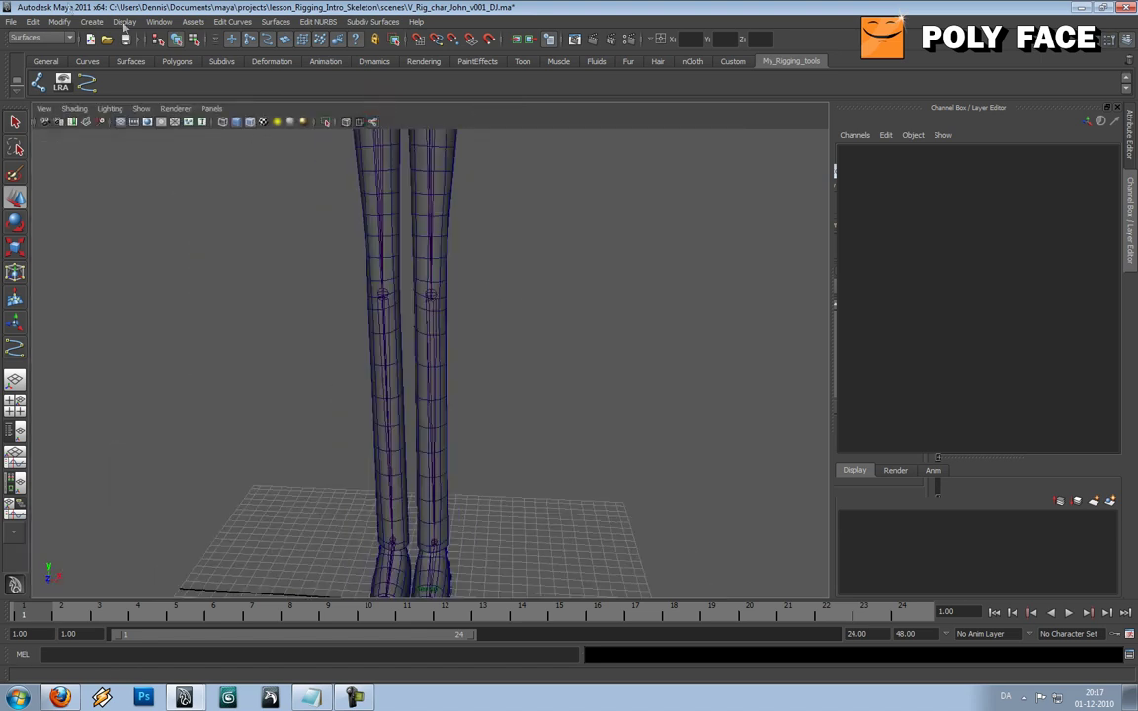
Create the text "L" in the Tahoma font with the type set to Curves
{"action": "left_click", "coordinate": [90, 21]}
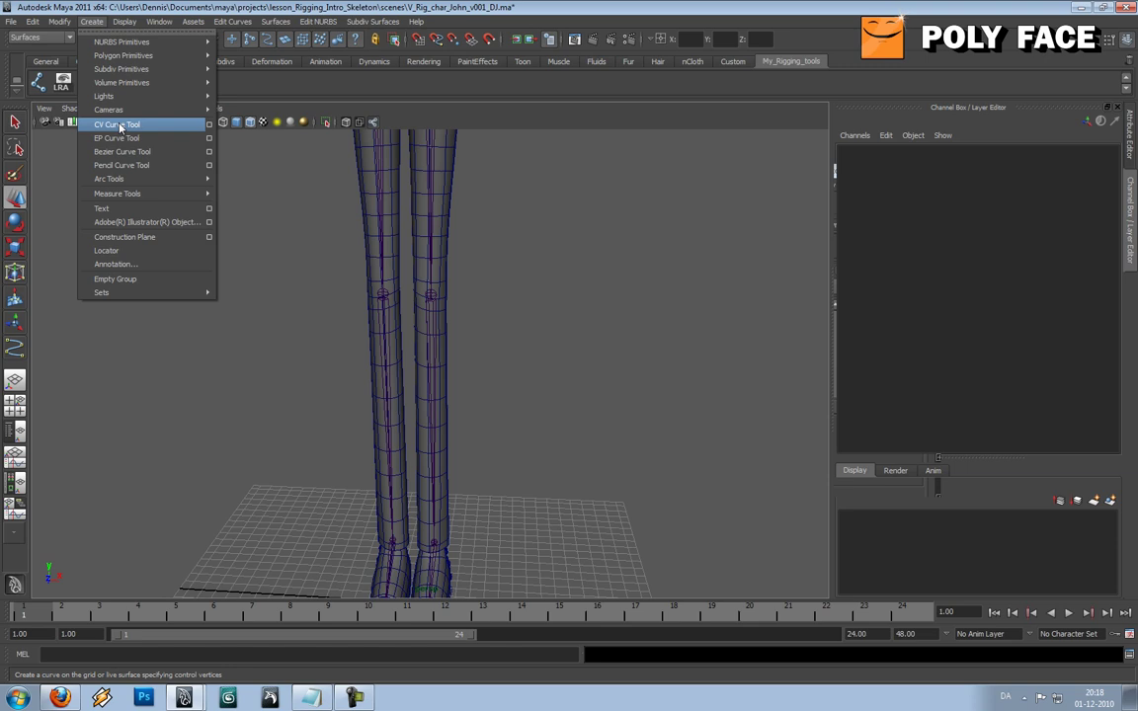
{"action": "mouse_move", "coordinate": [143, 102]}
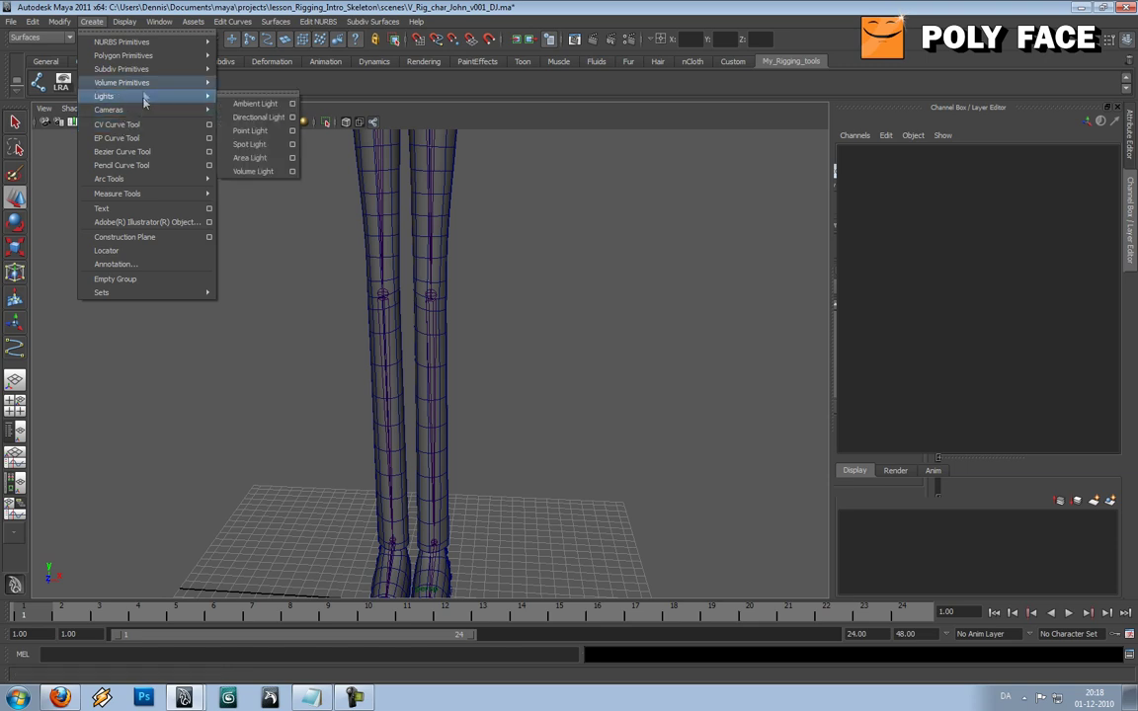
{"action": "mouse_move", "coordinate": [151, 45]}
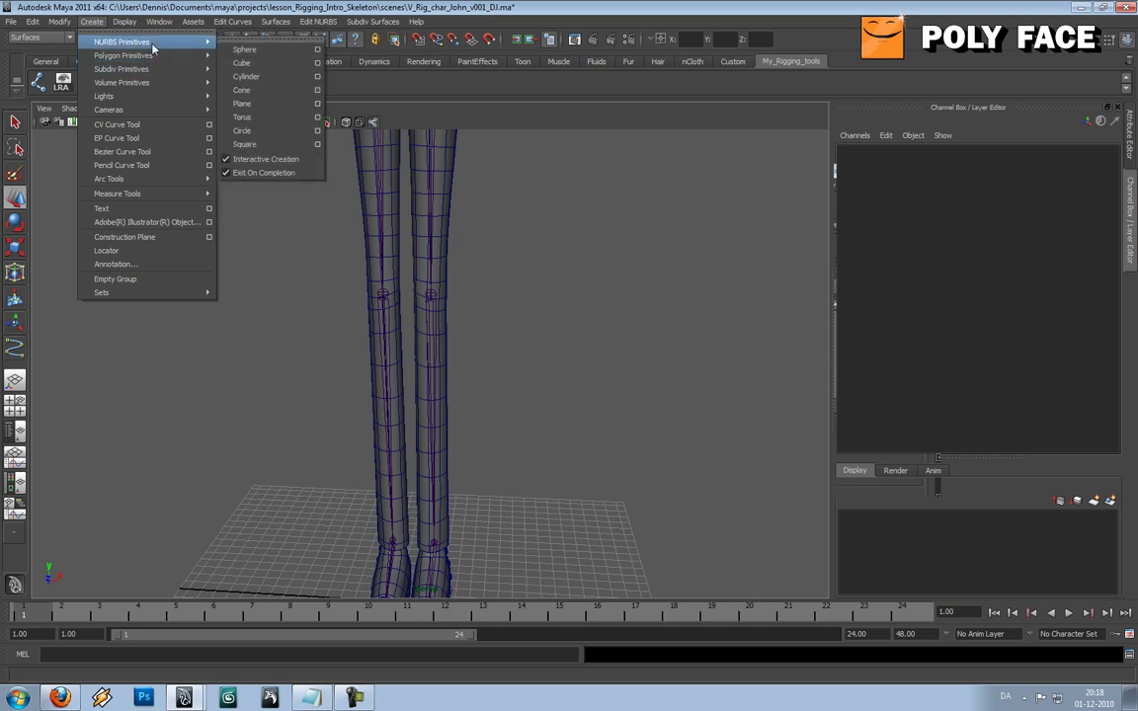
{"action": "mouse_move", "coordinate": [153, 71]}
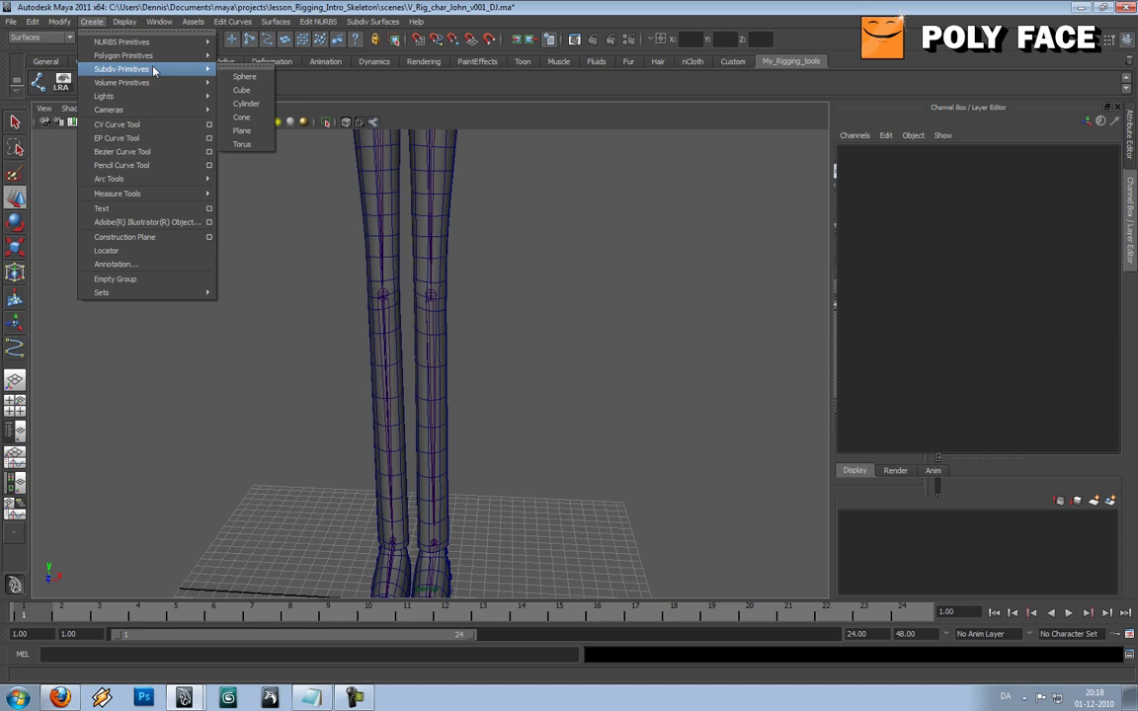
{"action": "left_click", "coordinate": [207, 209]}
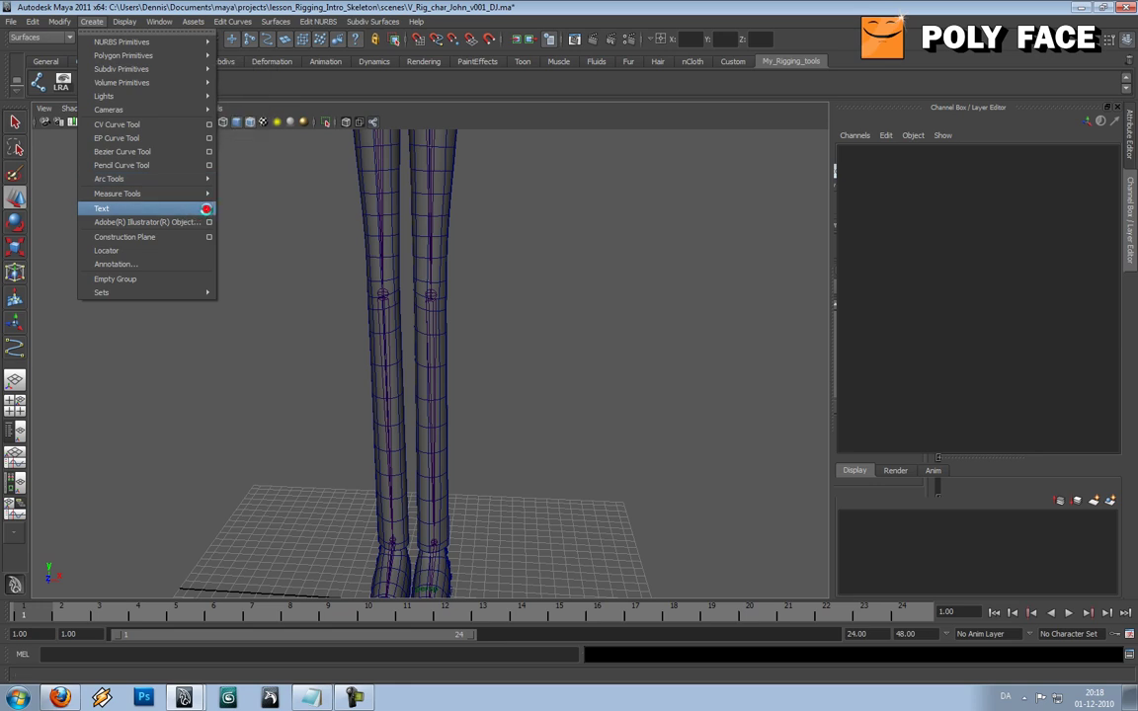
{"action": "double_click", "coordinate": [603, 134]}
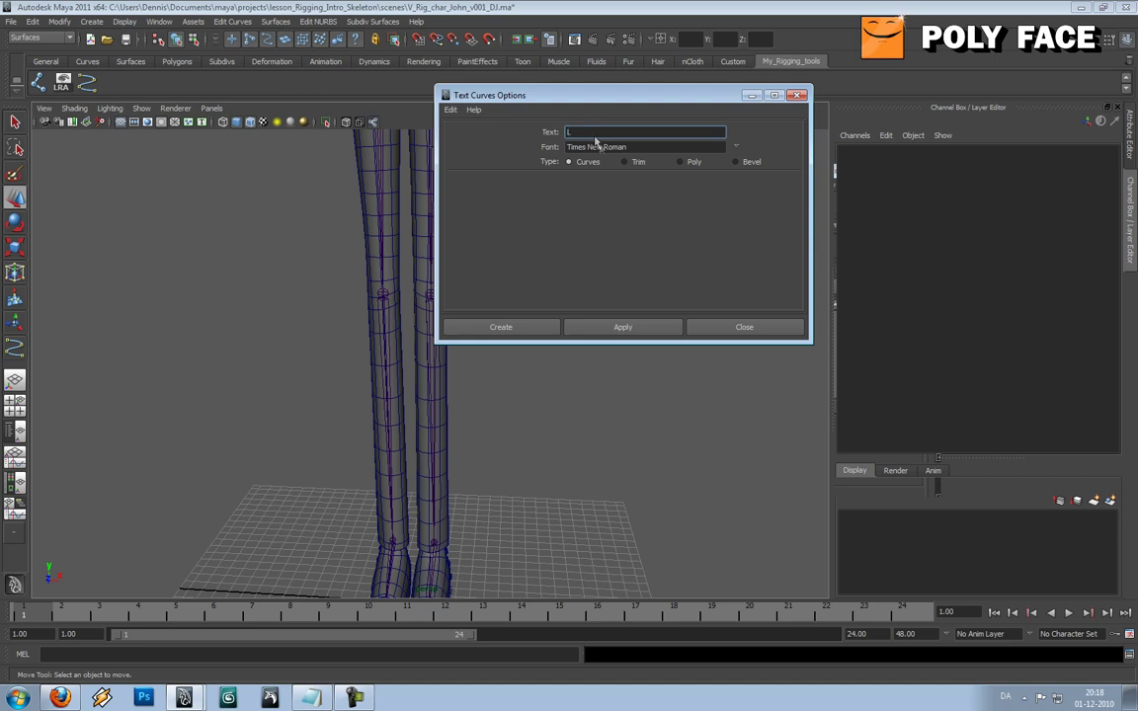
{"action": "left_click", "coordinate": [735, 148]}
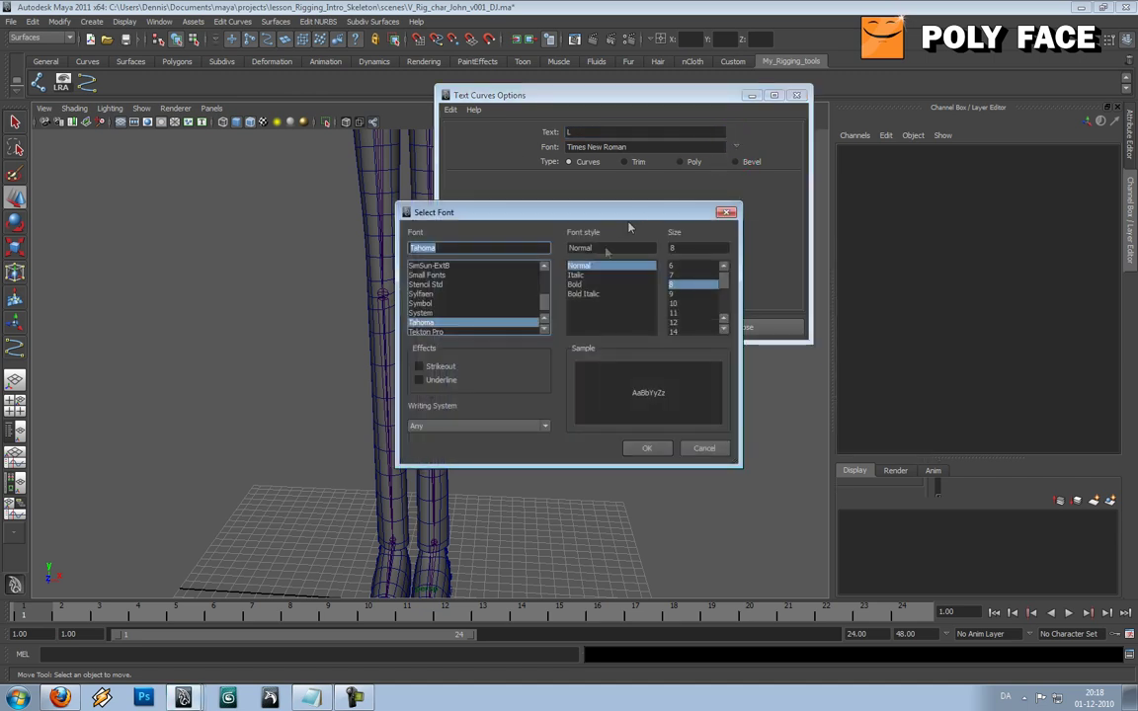
{"action": "left_click_drag", "start_coordinate": [545, 302], "coordinate": [551, 285]}
{"action": "left_click", "coordinate": [647, 447]}
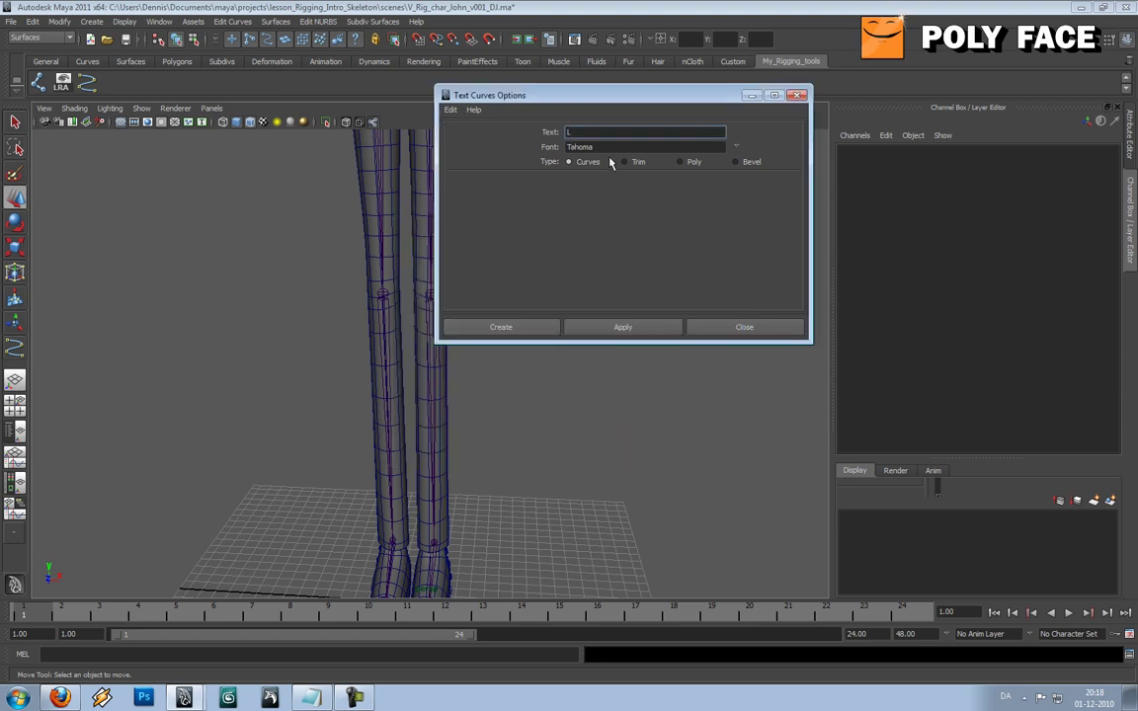
{"action": "left_click", "coordinate": [624, 326]}
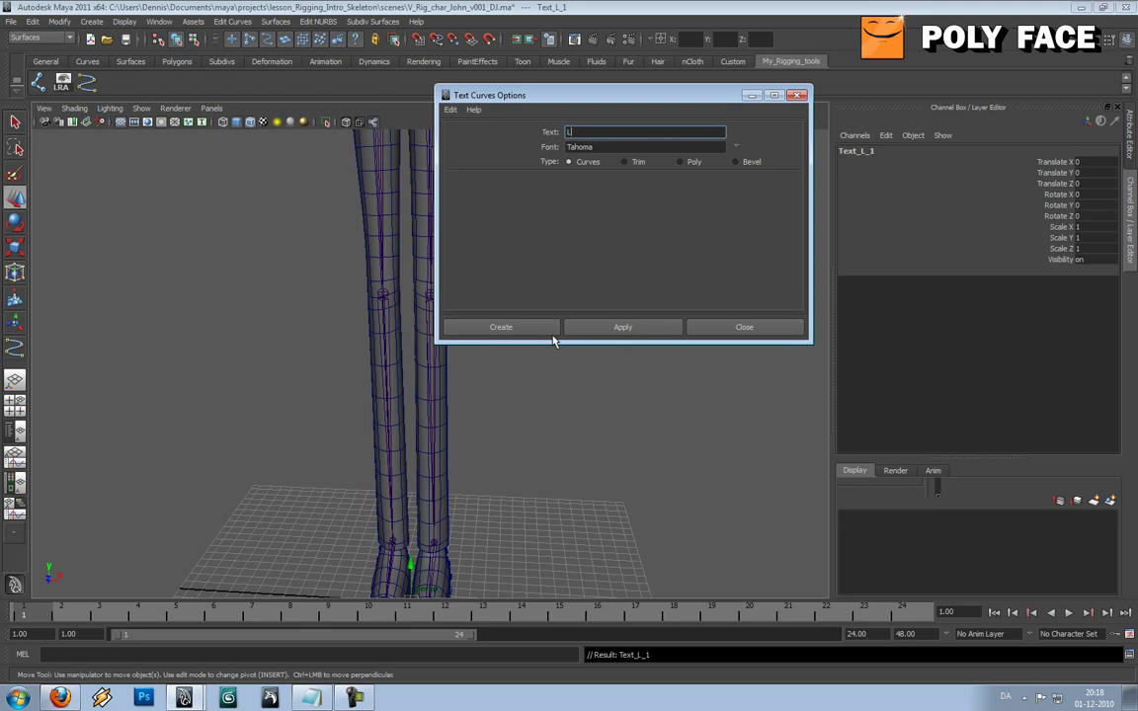
{"action": "left_click", "coordinate": [760, 330]}
Move the L text curve in front of the shoes to Translate Z 16 and scale it uniformly to 6
{"action": "left_click_drag", "start_coordinate": [575, 334], "coordinate": [582, 361], "text": "alt"}
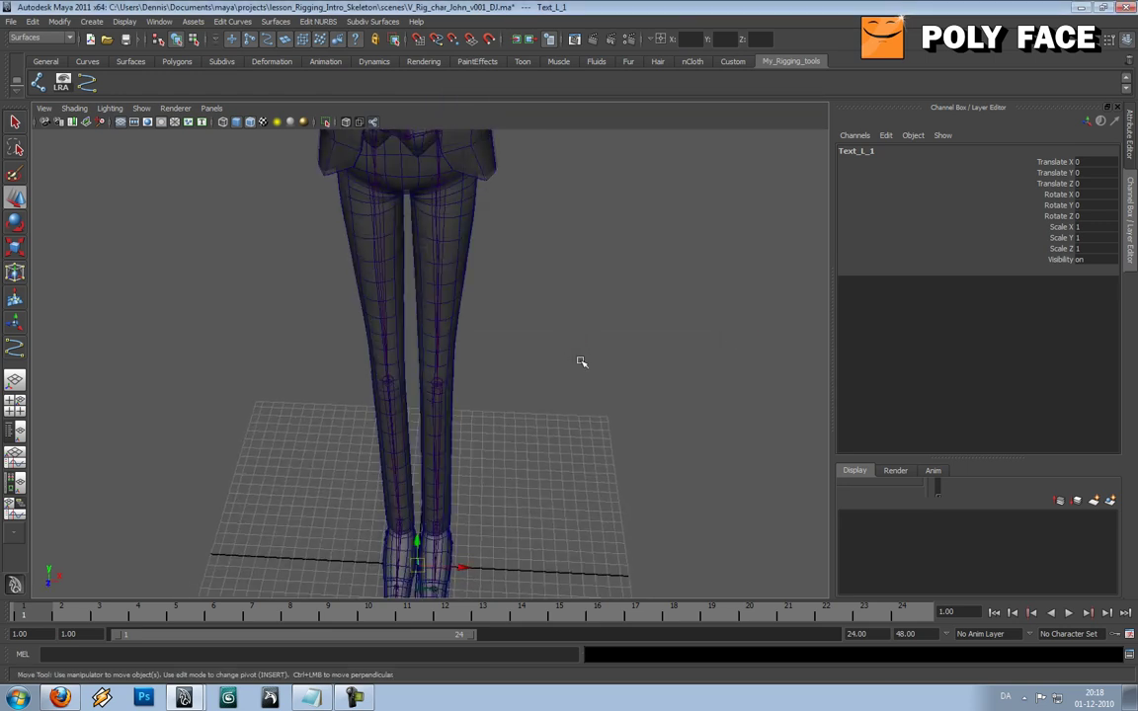
{"action": "key", "text": "f"}
{"action": "key", "text": "e"}
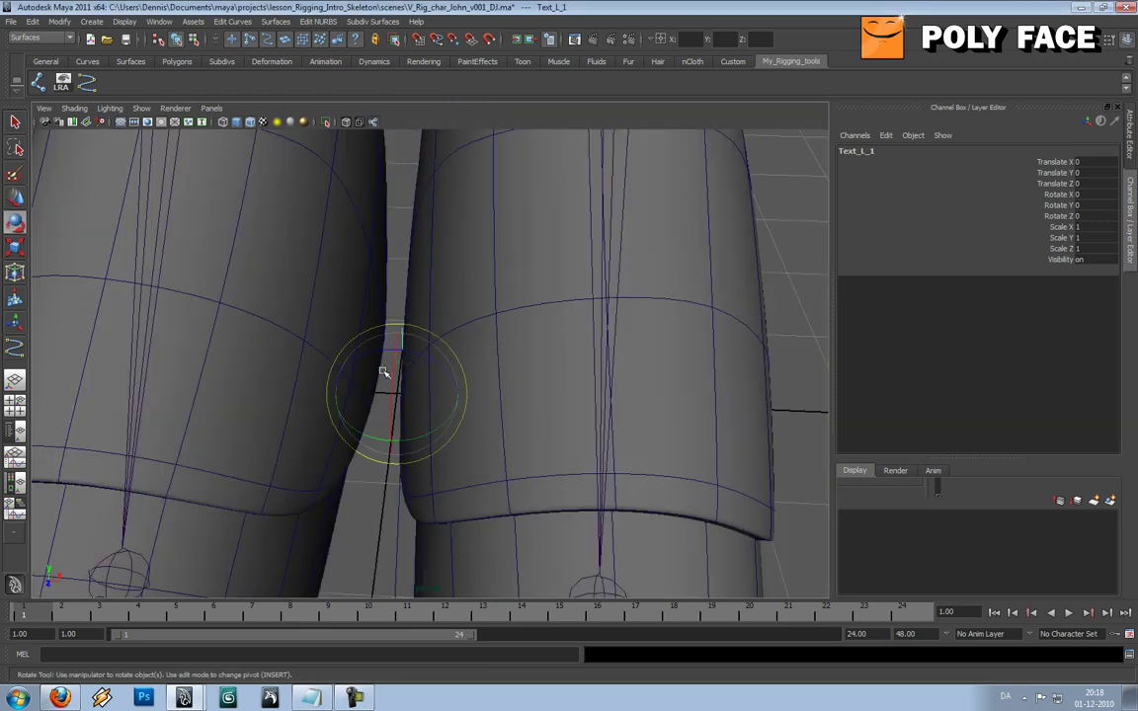
{"action": "left_click_drag", "start_coordinate": [393, 387], "coordinate": [404, 526]}
{"action": "key", "text": "ctrl+z"}
{"action": "key", "text": "w"}
{"action": "scroll", "coordinate": [433, 407], "scroll_direction": "down", "scroll_amount": 5}
{"action": "scroll", "coordinate": [465, 398], "scroll_direction": "down", "scroll_amount": 3}
{"action": "key", "text": "e"}
{"action": "left_click_drag", "start_coordinate": [451, 485], "coordinate": [539, 286], "text": "alt"}
{"action": "key", "text": "r"}
Add the Center Pivot command to the My_Rigging_tools shelf and center the L text curve's pivot with it
{"action": "left_click", "coordinate": [124, 22]}
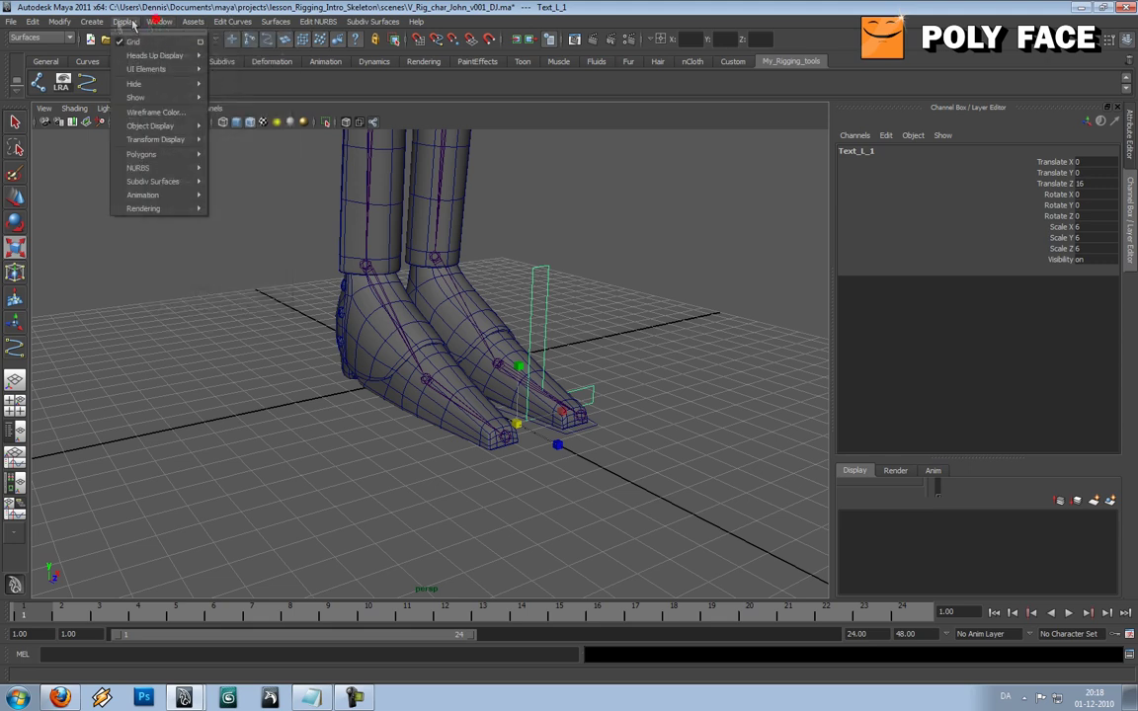
{"action": "mouse_move", "coordinate": [98, 24]}
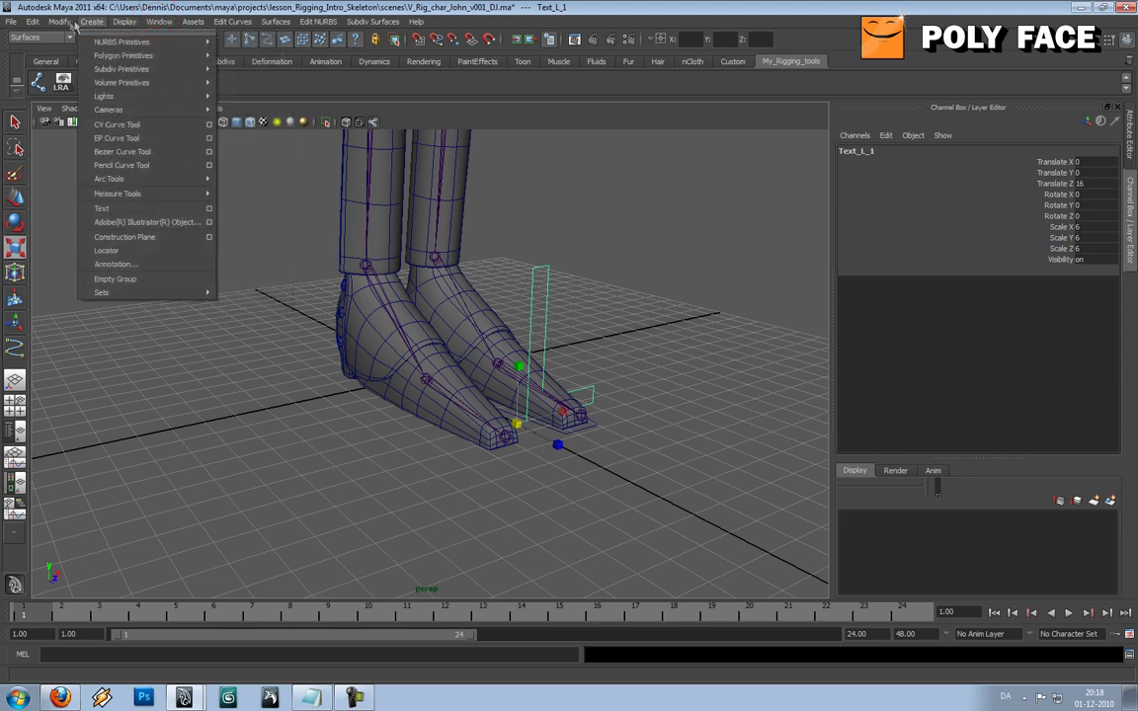
{"action": "mouse_move", "coordinate": [60, 24]}
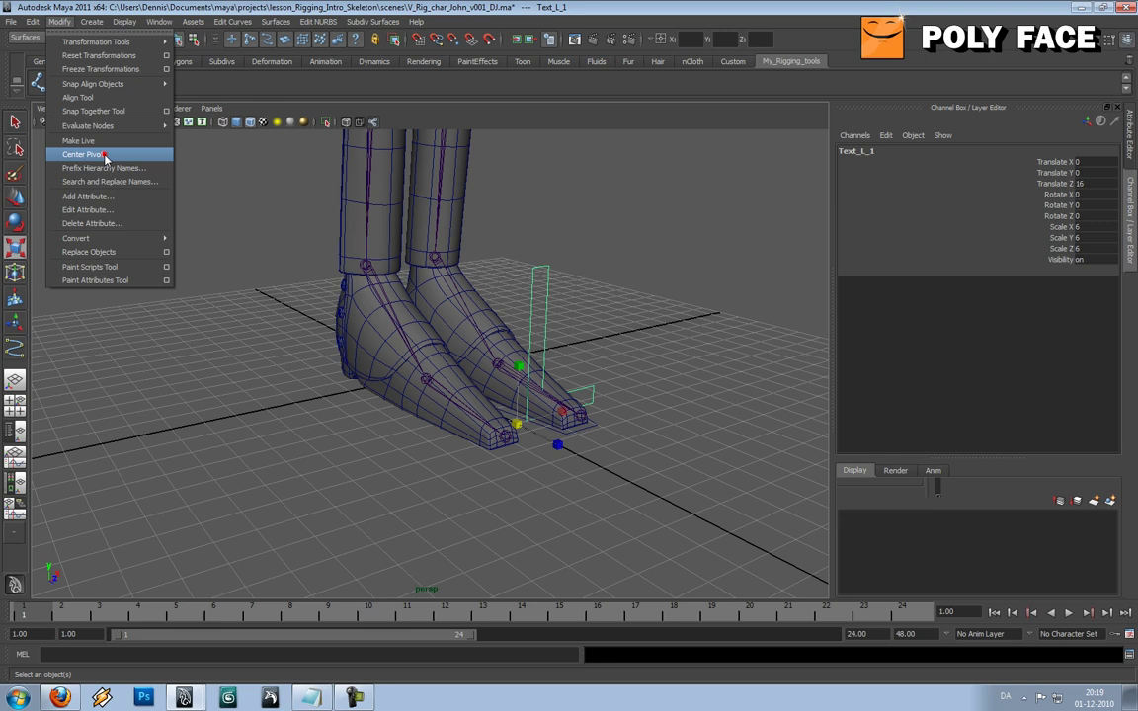
{"action": "left_click", "coordinate": [108, 5]}
{"action": "left_click", "coordinate": [108, 88]}
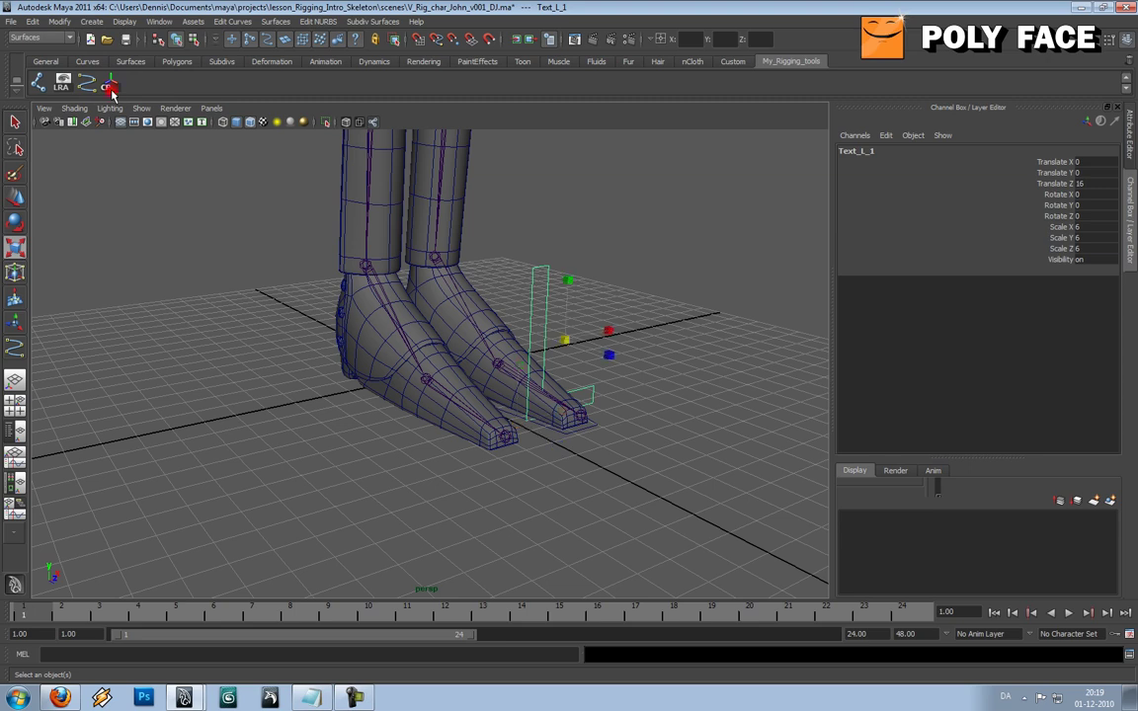
Scale the L text curve down uniformly to about 4.048
{"action": "key", "text": "w"}
{"action": "left_click_drag", "start_coordinate": [602, 318], "coordinate": [560, 310], "text": "alt"}
{"action": "scroll", "coordinate": [554, 300], "scroll_direction": "down", "scroll_amount": 5}
{"action": "middle_click_drag", "start_coordinate": [555, 300], "coordinate": [565, 406], "text": "alt"}
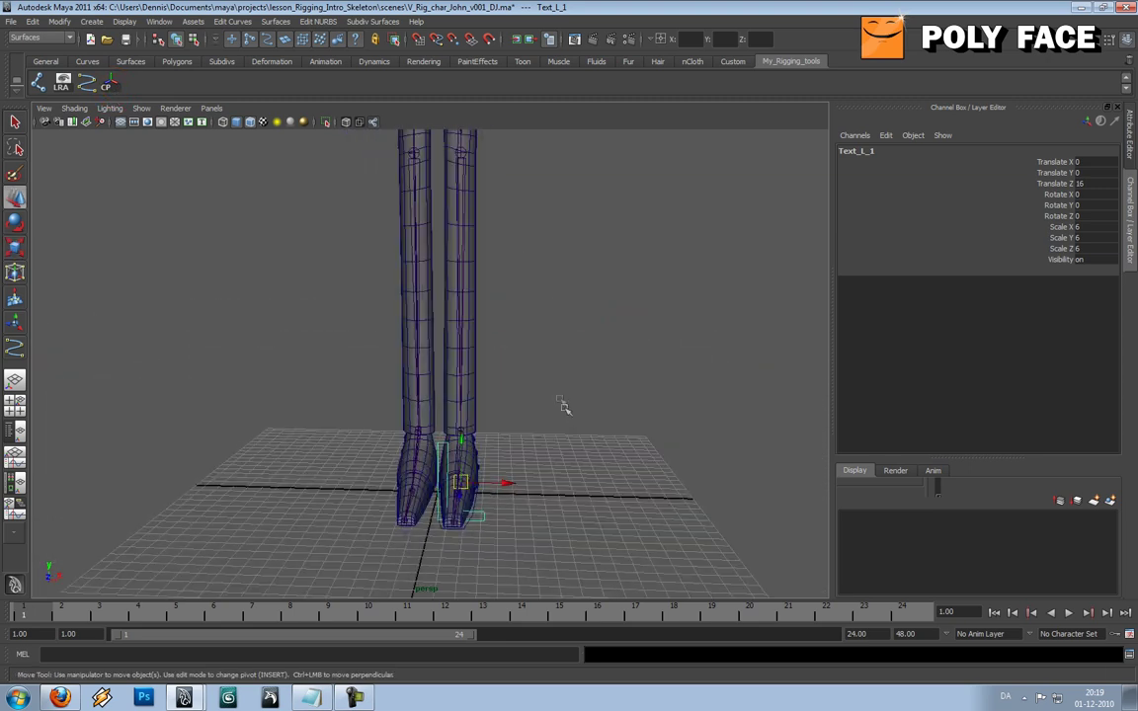
{"action": "scroll", "coordinate": [549, 383], "scroll_direction": "down", "scroll_amount": 3}
{"action": "left_click_drag", "start_coordinate": [546, 378], "coordinate": [515, 394], "text": "alt"}
{"action": "key", "text": "e"}
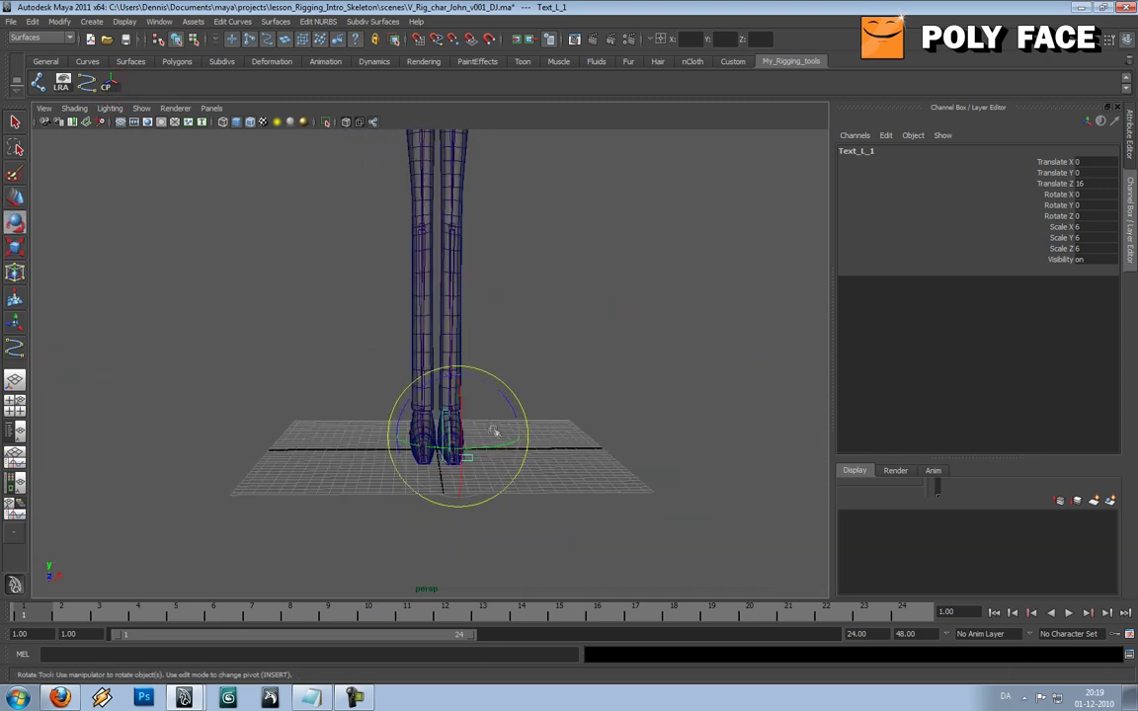
{"action": "key", "text": "r"}
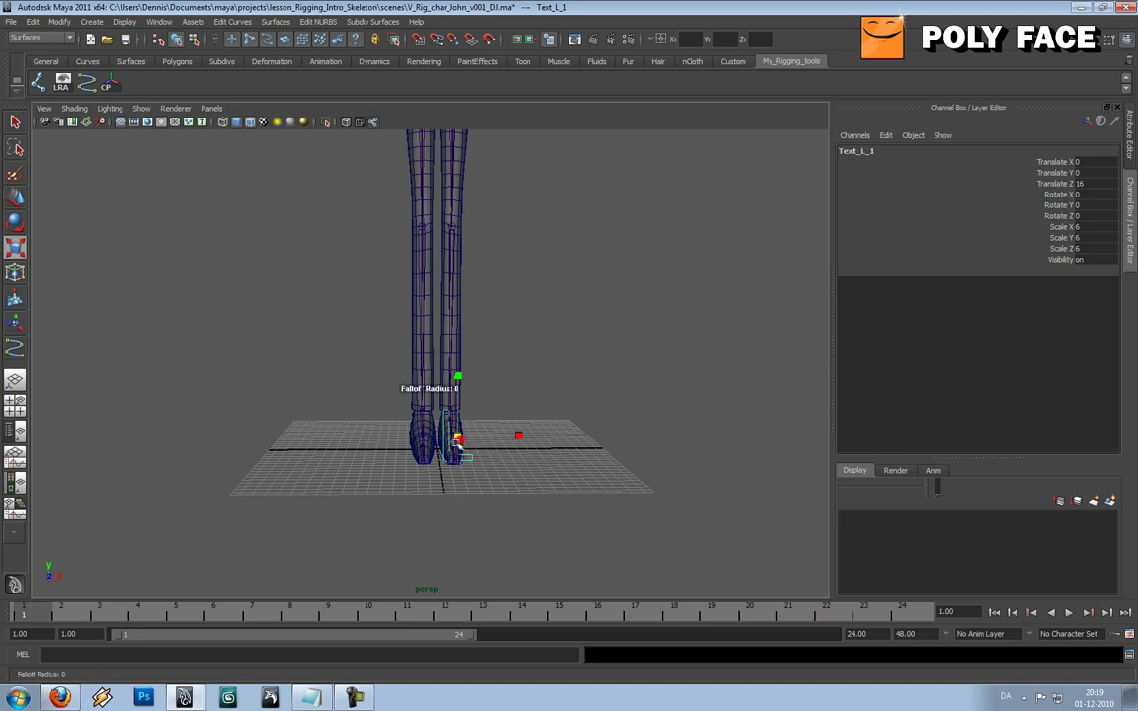
{"action": "left_click_drag", "start_coordinate": [465, 439], "coordinate": [525, 405], "text": "alt"}
{"action": "left_click_drag", "start_coordinate": [471, 445], "coordinate": [454, 453]}
{"action": "mouse_move", "coordinate": [511, 371]}
{"action": "left_mouse_down", "text": "alt"}
{"action": "mouse_move", "coordinate": [531, 361]}
{"action": "mouse_move", "coordinate": [501, 364]}
{"action": "mouse_move", "coordinate": [516, 364]}
{"action": "left_mouse_up", "text": "alt"}
Snap the L text curve to the left knee joint and frame it in the view
{"action": "key", "text": "w"}
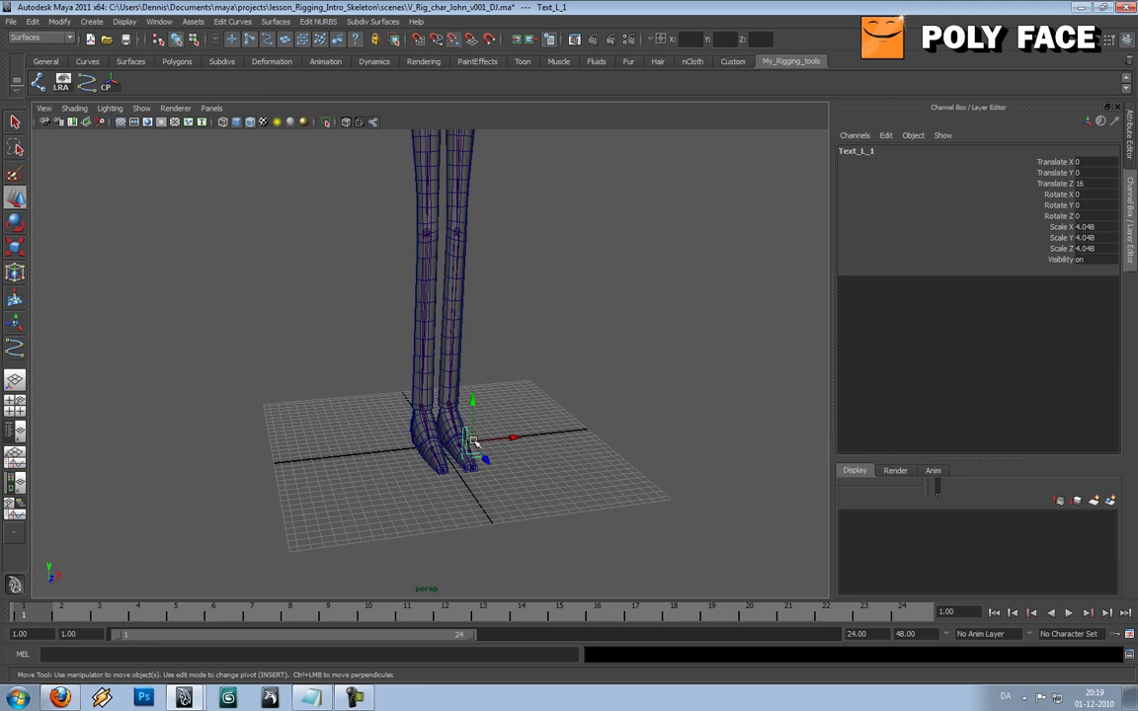
{"action": "left_click_drag", "start_coordinate": [473, 442], "coordinate": [386, 259]}
{"action": "key", "text": "f"}
Hide the pants geometry covering the knee joints
{"action": "left_click", "coordinate": [895, 470]}
{"action": "left_click", "coordinate": [856, 471]}
{"action": "left_click", "coordinate": [491, 305]}
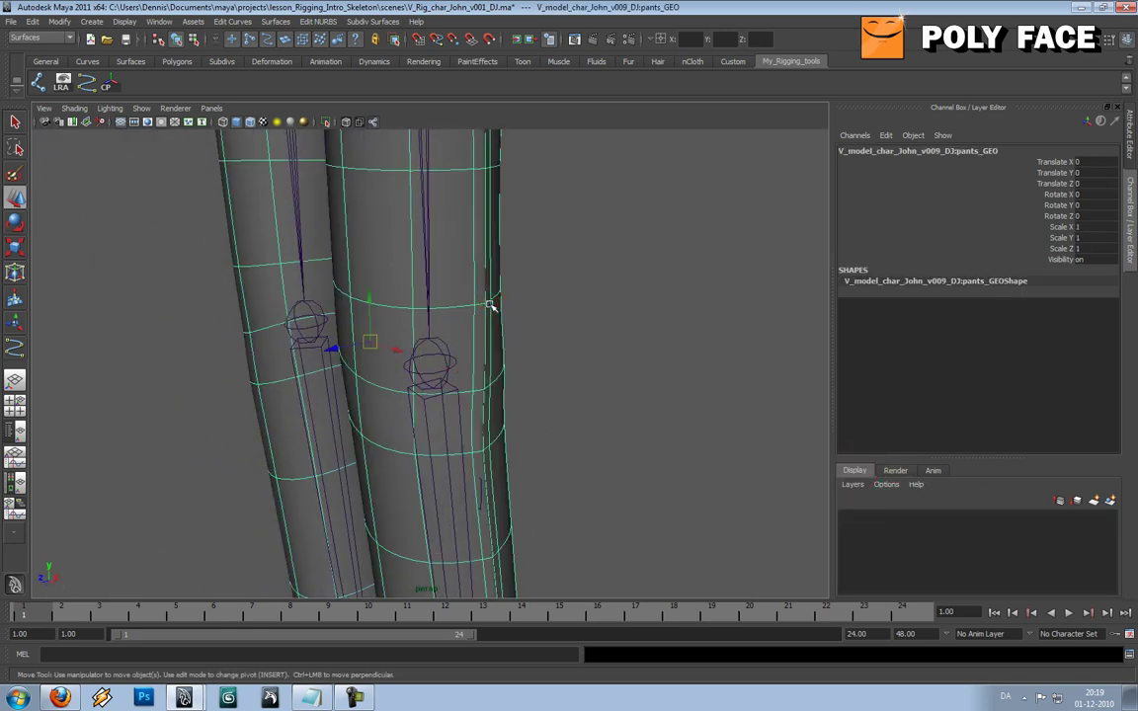
{"action": "key", "text": "ctrl"}
{"action": "key", "text": "ctrl+h"}
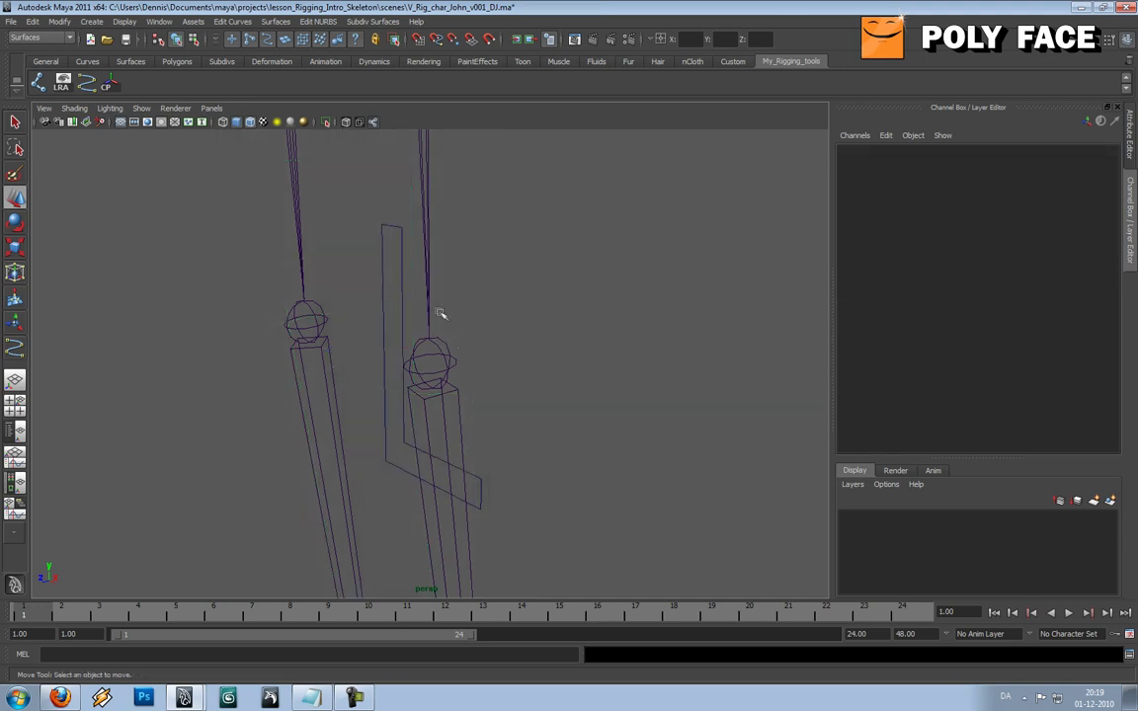
Select the L-shaped curve itself at the left knee and center its pivot
{"action": "left_click", "coordinate": [400, 282]}
{"action": "left_click_drag", "start_coordinate": [437, 298], "coordinate": [512, 315], "text": "alt"}
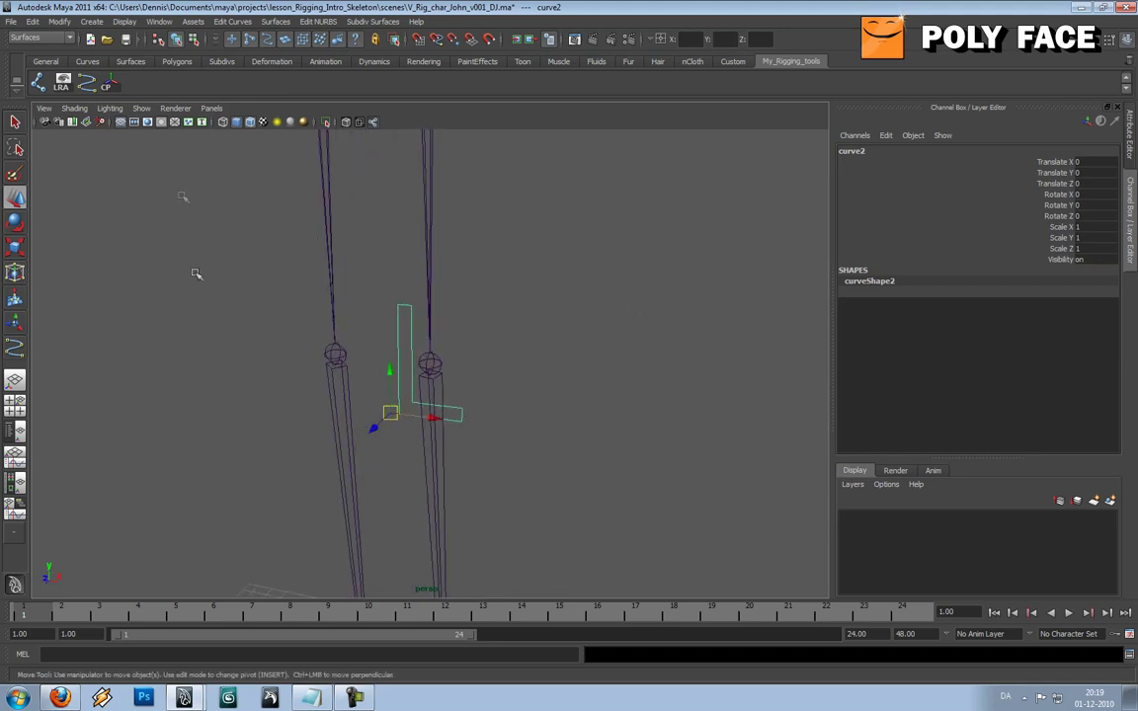
{"action": "left_click", "coordinate": [109, 87]}
{"action": "left_click_drag", "start_coordinate": [393, 355], "coordinate": [175, 391], "text": "alt"}
Show the Outliner beside the perspective view, expand the Text_L_1 hierarchy and unparent curve2 from the Char_L_1 group
{"action": "left_click", "coordinate": [16, 431]}
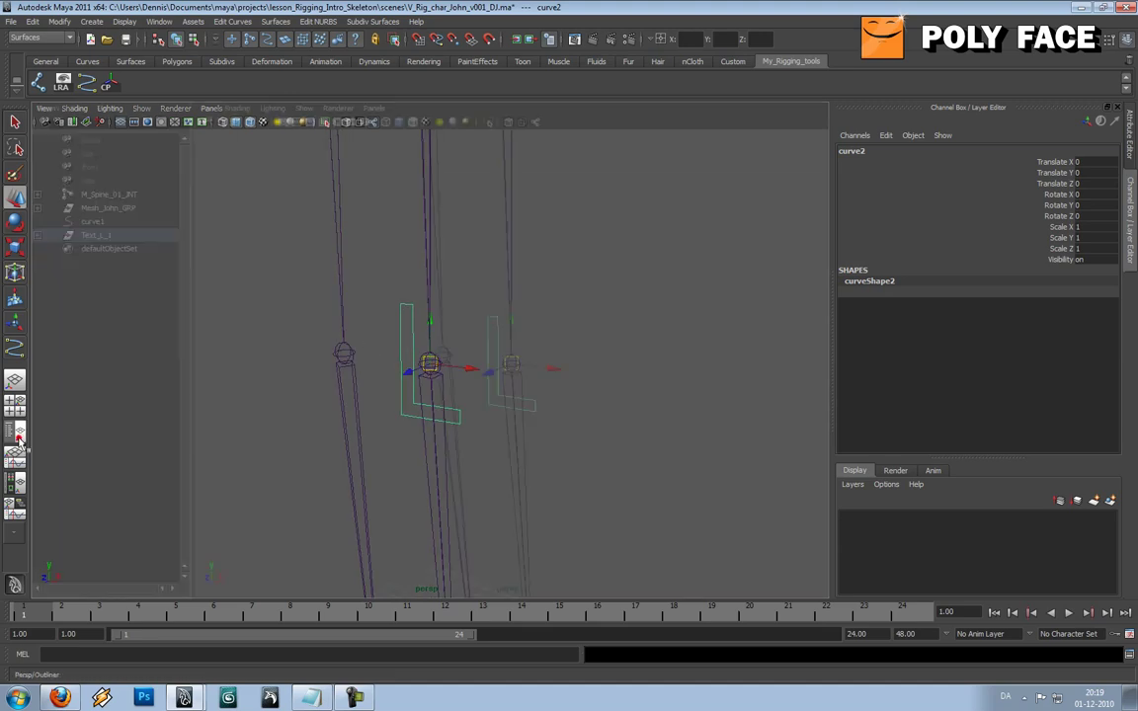
{"action": "left_click", "coordinate": [38, 235]}
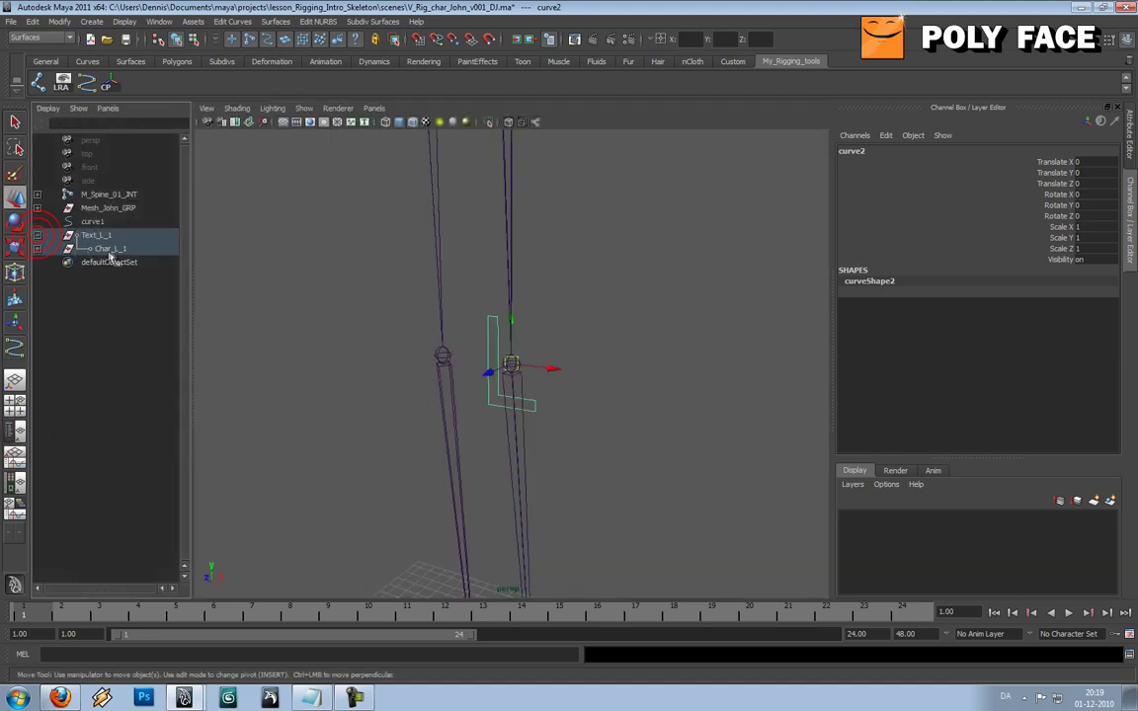
{"action": "left_click", "coordinate": [109, 251]}
{"action": "left_click", "coordinate": [37, 249]}
{"action": "left_click", "coordinate": [107, 264]}
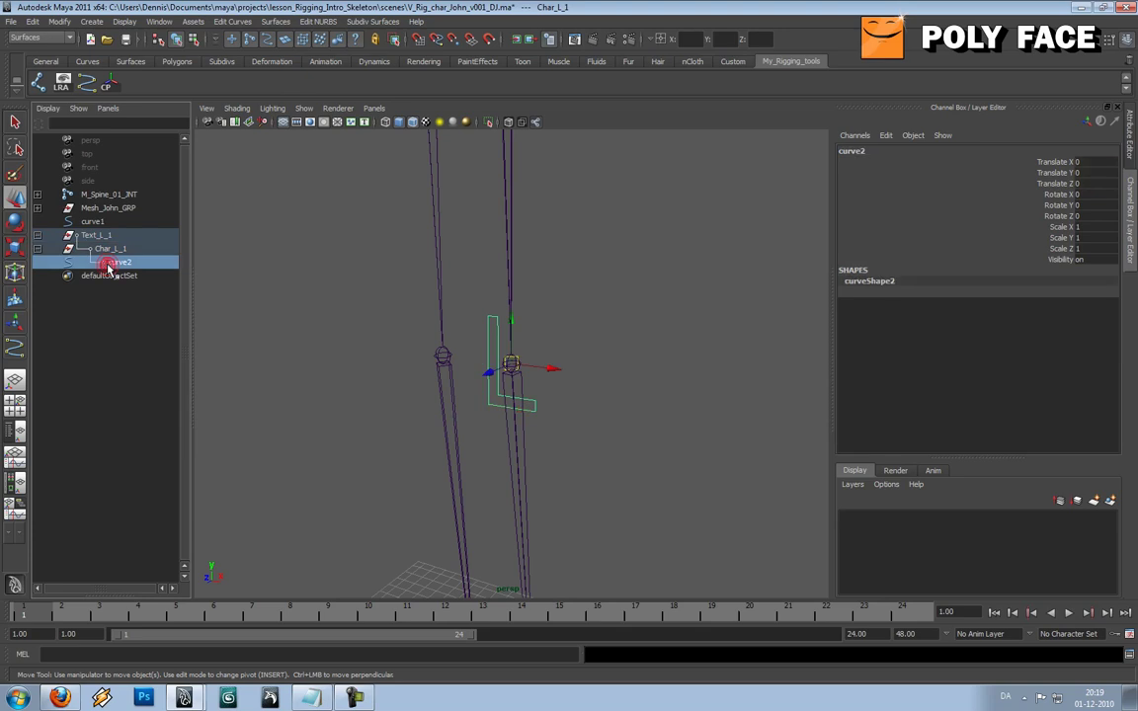
{"action": "middle_click_drag", "start_coordinate": [111, 269], "coordinate": [109, 296]}
Delete the leftover Text_L_1 and Char_L_1 groups and select curve2
{"action": "left_click", "coordinate": [114, 248]}
{"action": "left_click", "coordinate": [110, 236]}
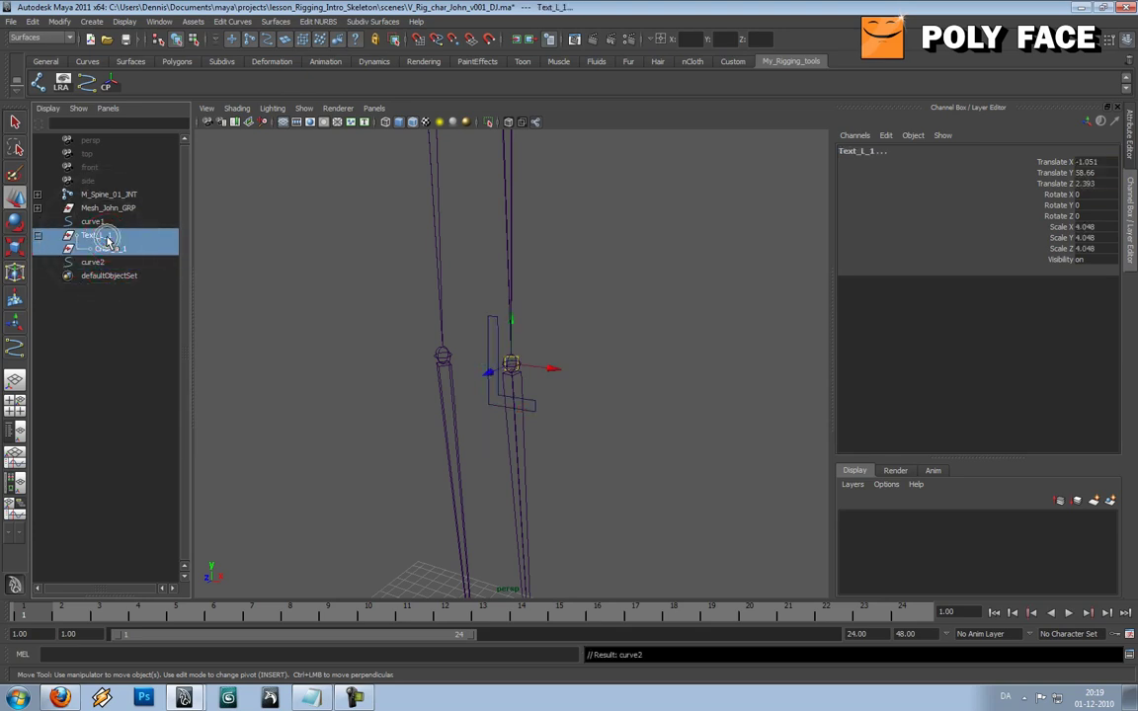
{"action": "key", "text": "Delete"}
{"action": "left_click", "coordinate": [107, 237]}
Parent the L-shaped curve2 to the left knee joint L_LegMD_JNT
{"action": "left_click_drag", "start_coordinate": [325, 280], "coordinate": [594, 352], "text": "alt"}
{"action": "scroll", "coordinate": [596, 333], "scroll_direction": "down", "scroll_amount": 6}
{"action": "scroll", "coordinate": [513, 314], "scroll_direction": "up", "scroll_amount": 5}
{"action": "scroll", "coordinate": [513, 314], "scroll_direction": "up", "scroll_amount": 3}
{"action": "scroll", "coordinate": [531, 315], "scroll_direction": "up", "scroll_amount": 5}
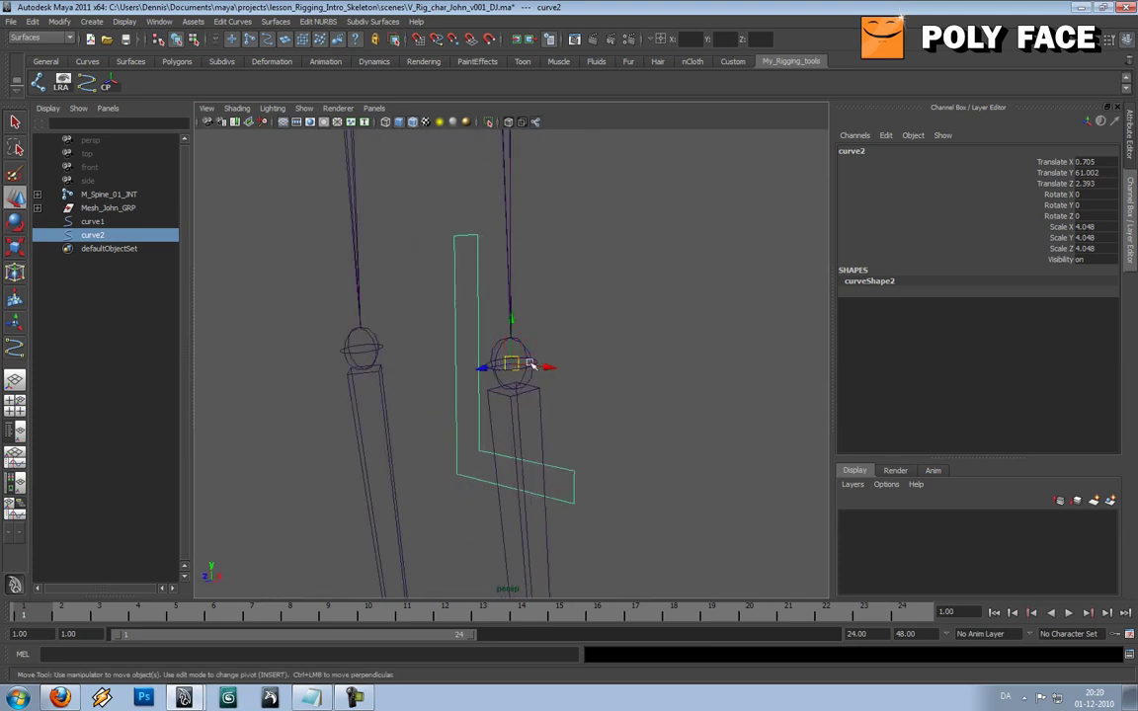
{"action": "left_click_drag", "start_coordinate": [531, 365], "coordinate": [682, 381], "text": "alt"}
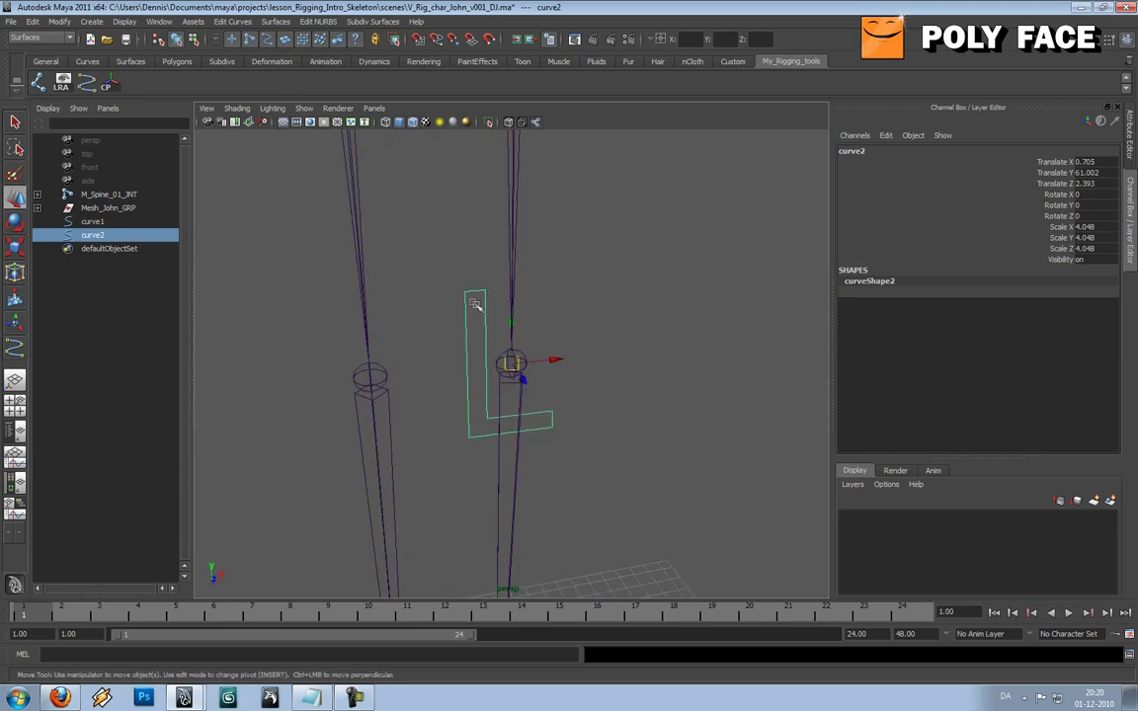
{"action": "left_click_drag", "start_coordinate": [533, 325], "coordinate": [448, 317], "text": "alt"}
{"action": "scroll", "coordinate": [449, 317], "scroll_direction": "up", "scroll_amount": 5}
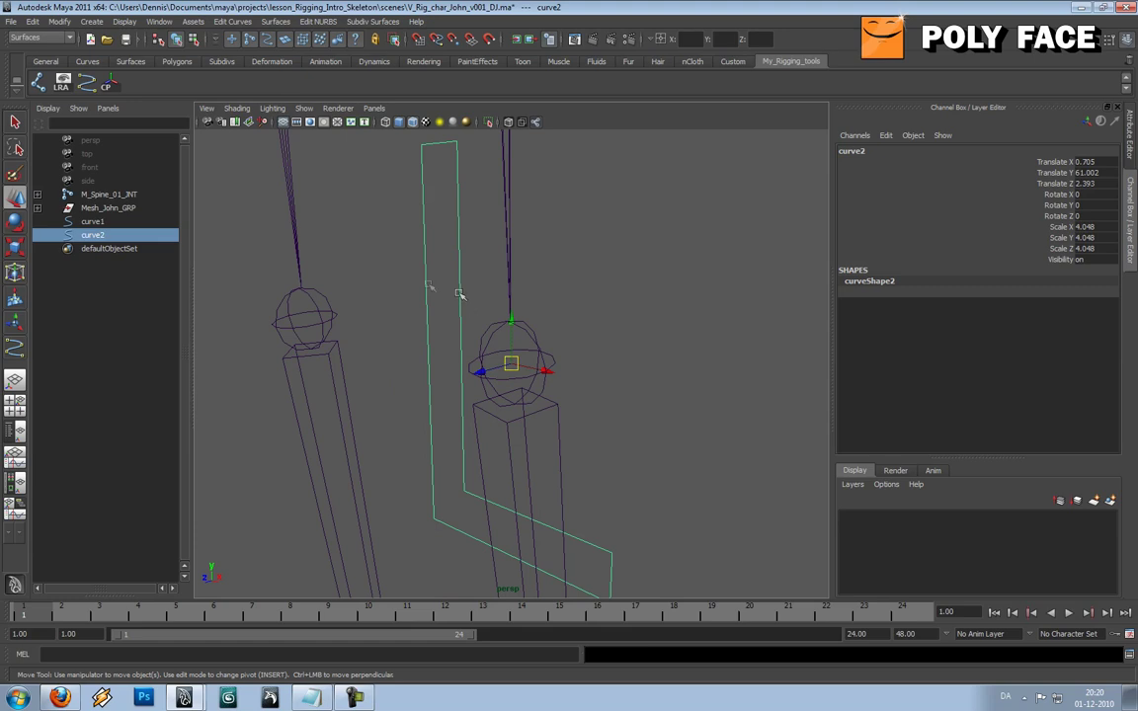
{"action": "left_click", "coordinate": [382, 257]}
{"action": "left_click", "coordinate": [460, 262]}
{"action": "left_click", "coordinate": [535, 340], "text": "shift"}
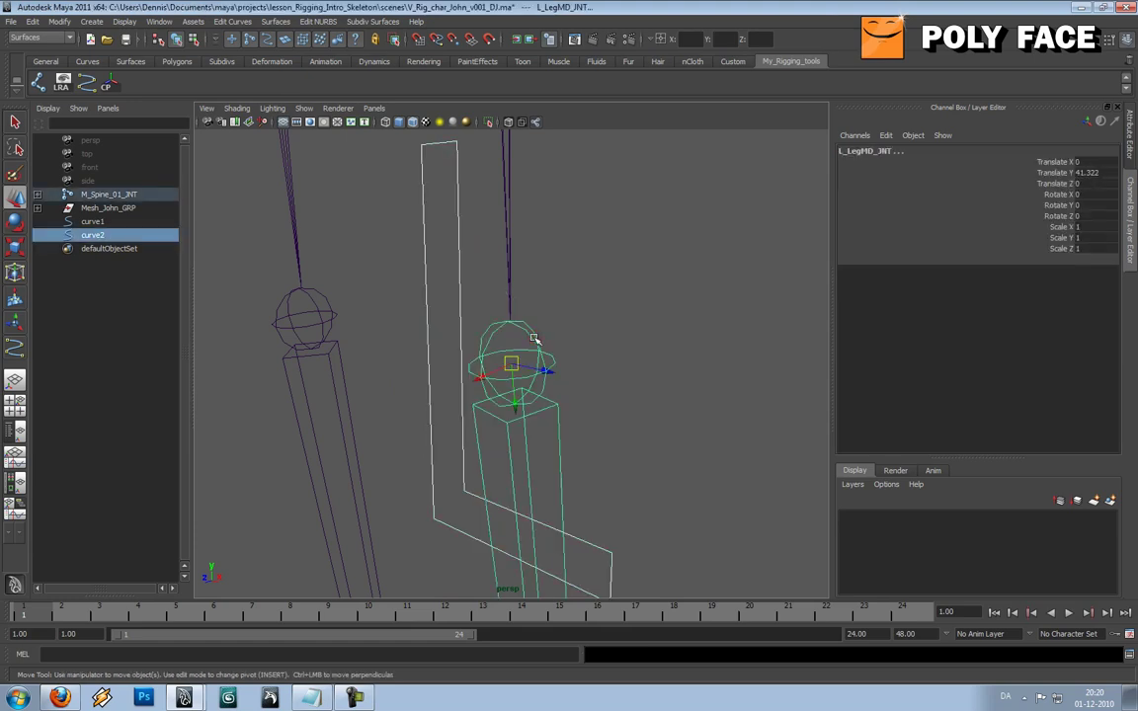
{"action": "key", "text": "p"}
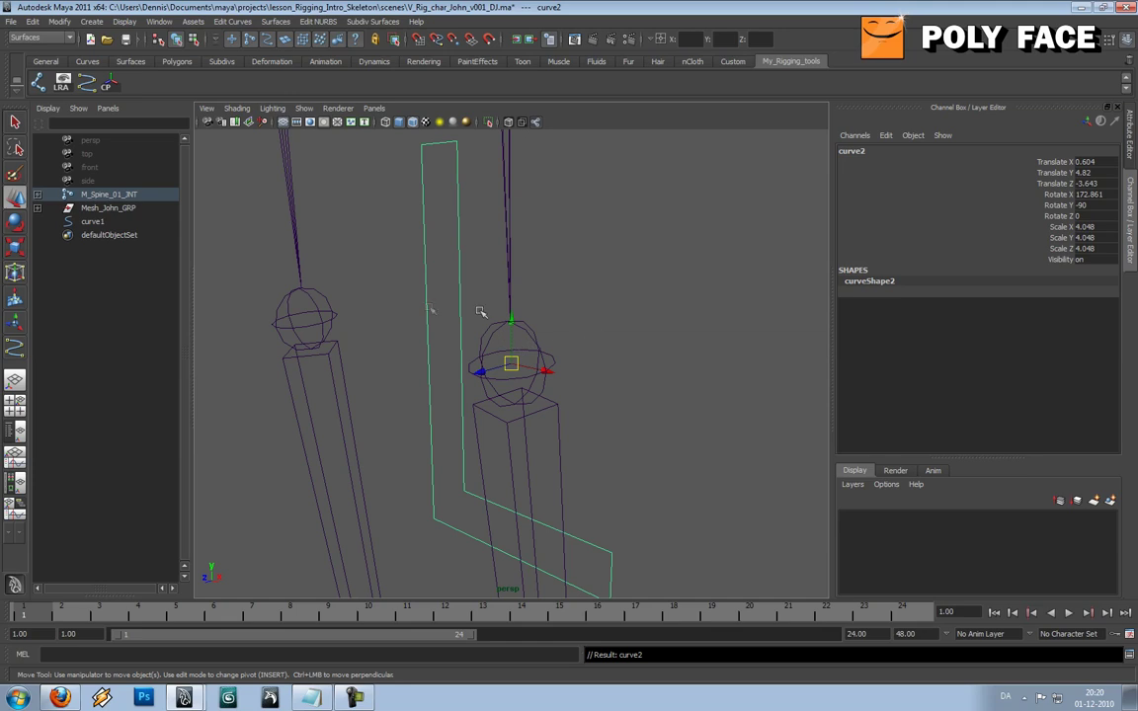
Set Rotate X of the parented L curve to 180 to line it up with the knee joint
{"action": "left_click", "coordinate": [1091, 195]}
{"action": "left_click", "coordinate": [1097, 204]}
{"action": "left_click", "coordinate": [1098, 194]}
{"action": "type", "text": "180"}
{"action": "left_click", "coordinate": [1098, 205]}
{"action": "left_click", "coordinate": [1095, 197]}
Move the L curve straight out in front of the left knee, to a Translate X of about 27.6
{"action": "left_click_drag", "start_coordinate": [732, 309], "coordinate": [515, 354], "text": "alt"}
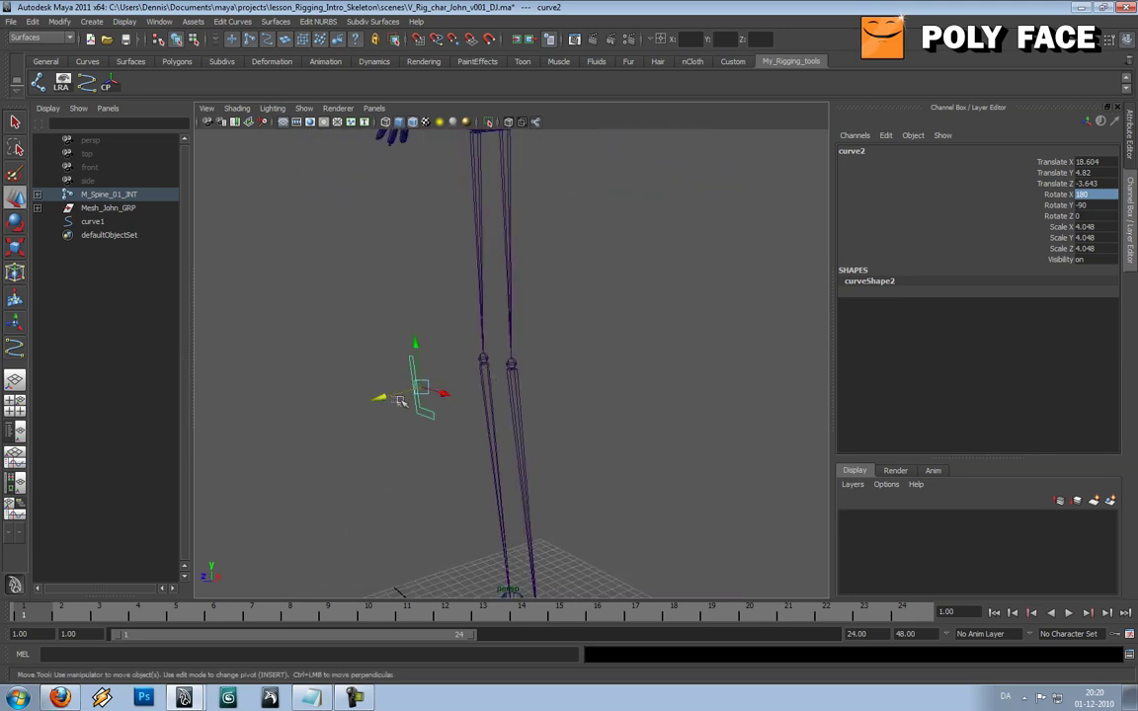
{"action": "left_click_drag", "start_coordinate": [382, 398], "coordinate": [330, 405]}
{"action": "left_click", "coordinate": [386, 325]}
{"action": "left_click_drag", "start_coordinate": [386, 326], "coordinate": [496, 343], "text": "alt"}
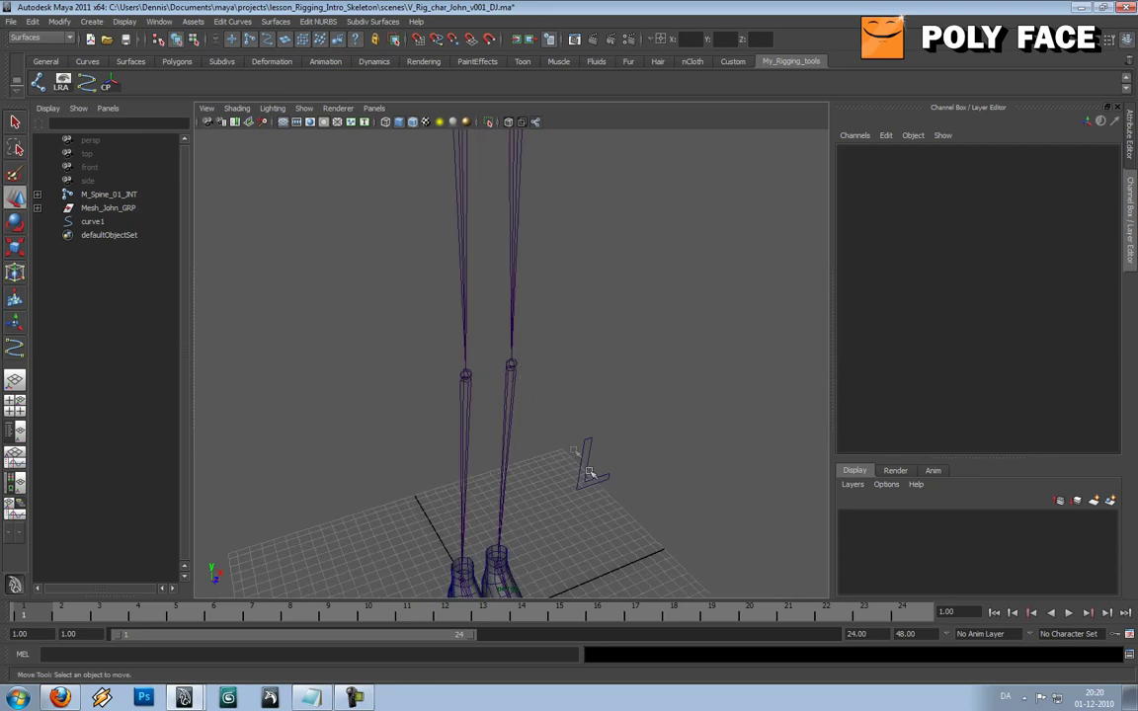
{"action": "left_click_drag", "start_coordinate": [533, 343], "coordinate": [501, 317], "text": "alt"}
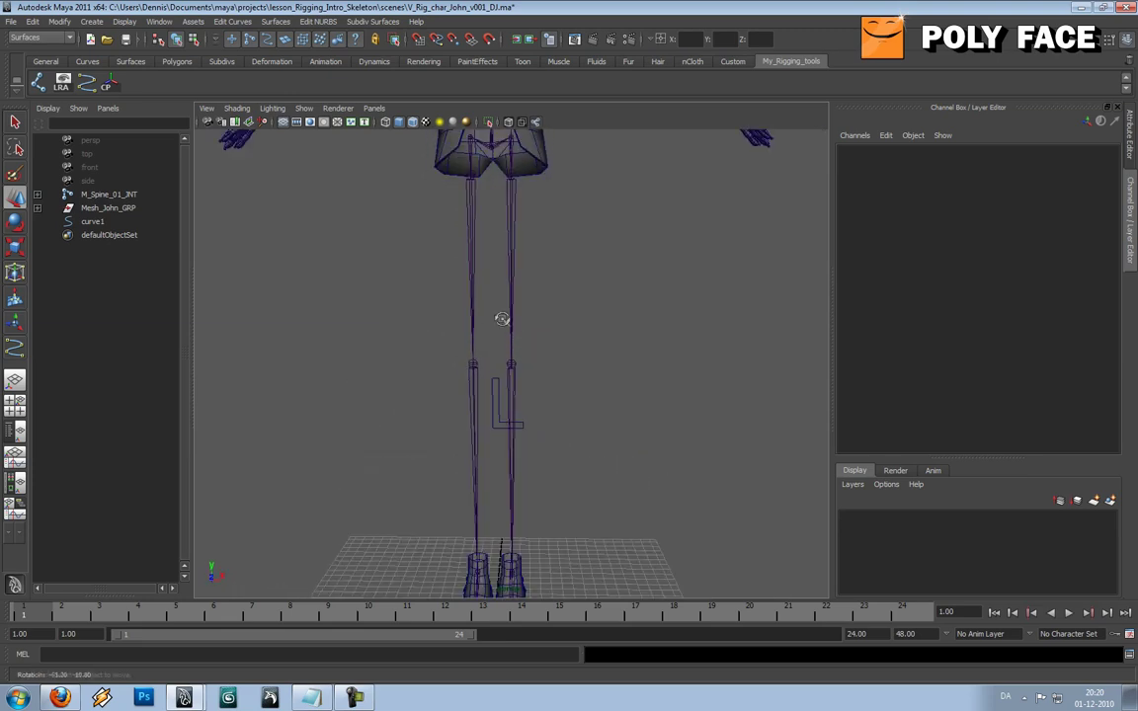
{"action": "left_click_drag", "start_coordinate": [462, 361], "coordinate": [506, 369], "text": "alt"}
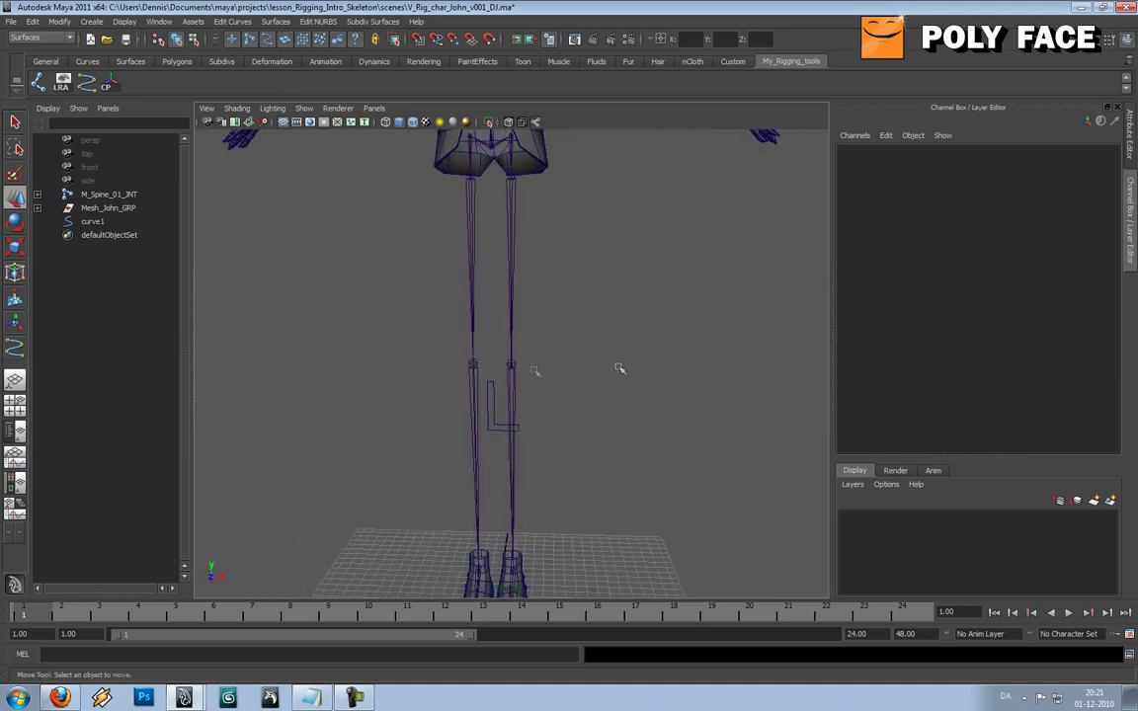
{"action": "left_click_drag", "start_coordinate": [490, 387], "coordinate": [547, 333], "text": "alt"}
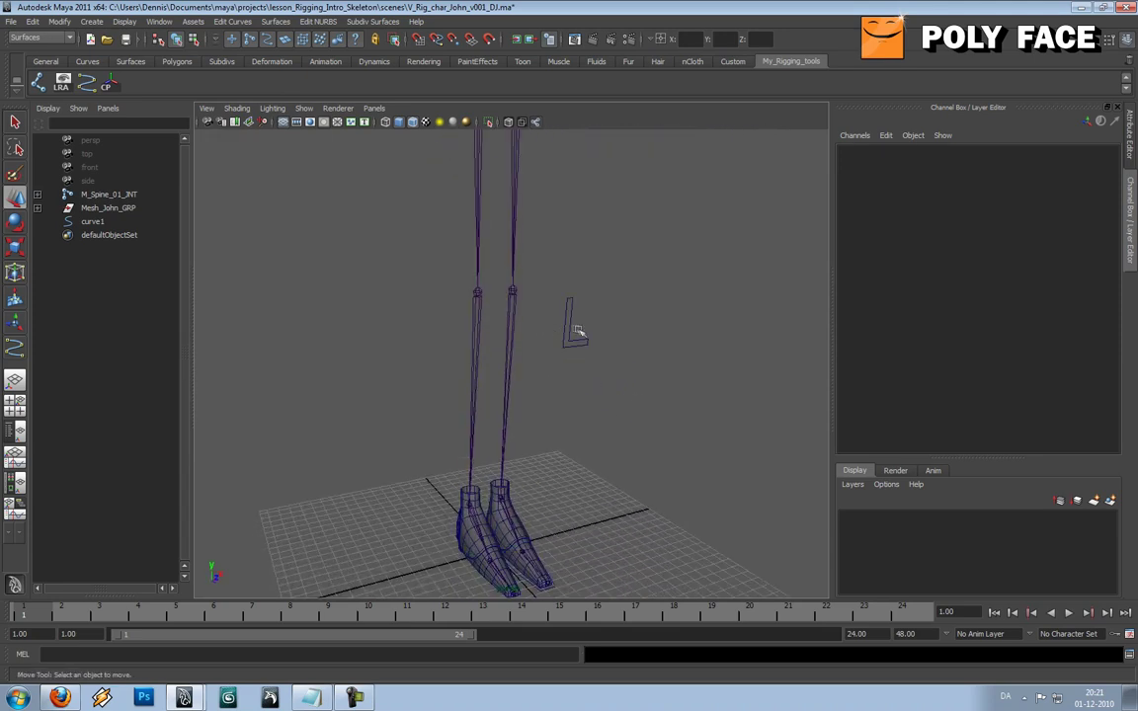
Unparent curve2 from the knee joint and freeze its rotation and scale
{"action": "left_click", "coordinate": [577, 332]}
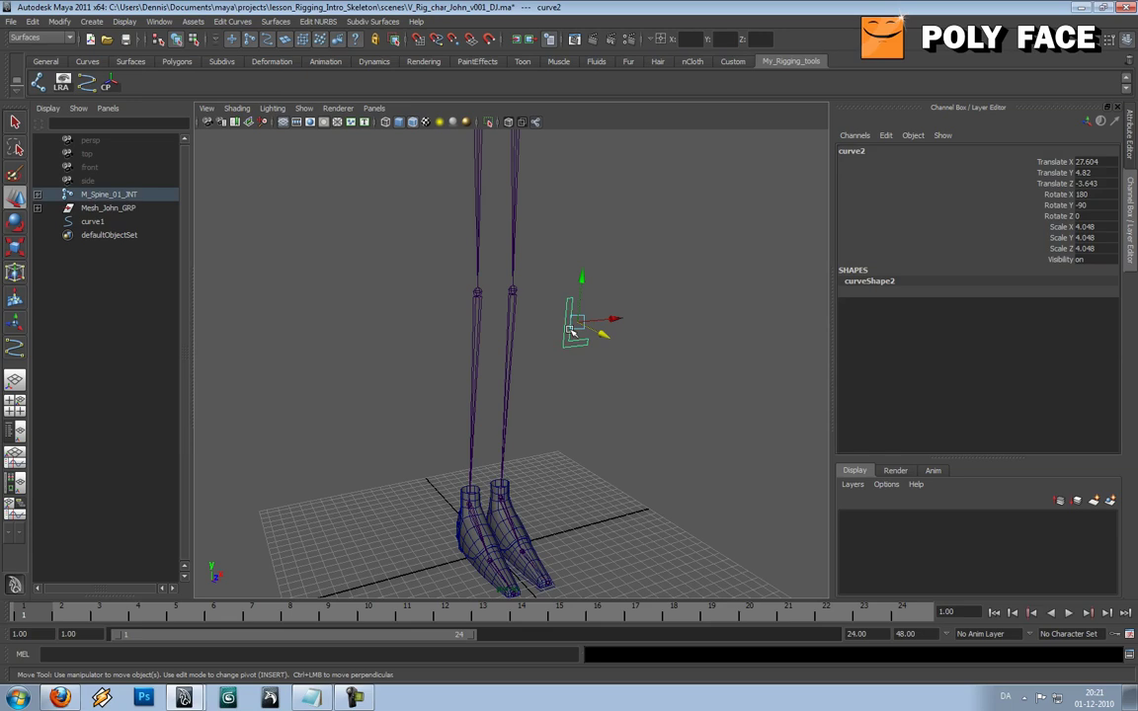
{"action": "key", "text": "shift+p"}
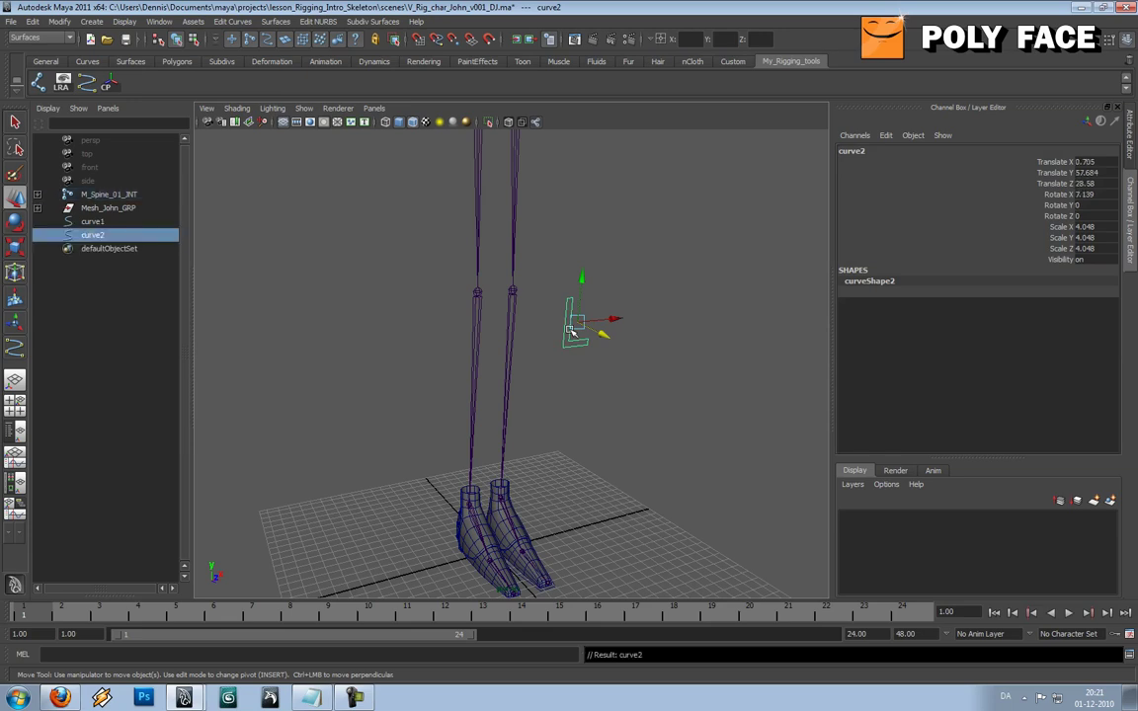
{"action": "left_click", "coordinate": [60, 21]}
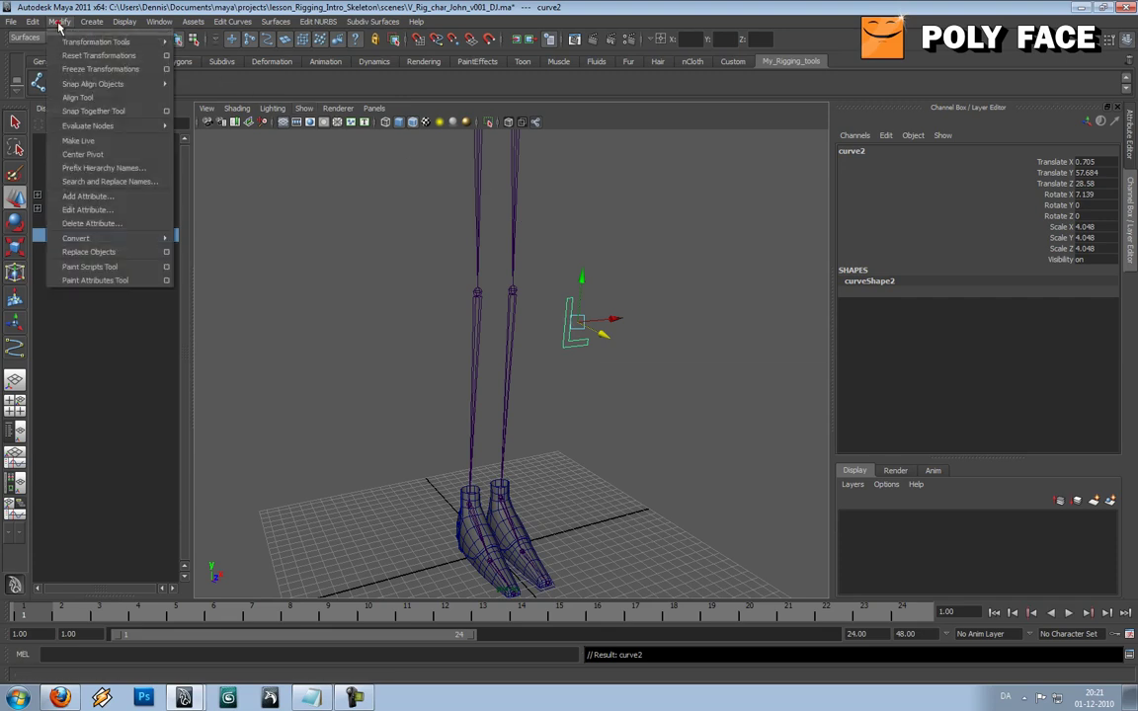
{"action": "left_click", "coordinate": [60, 69]}
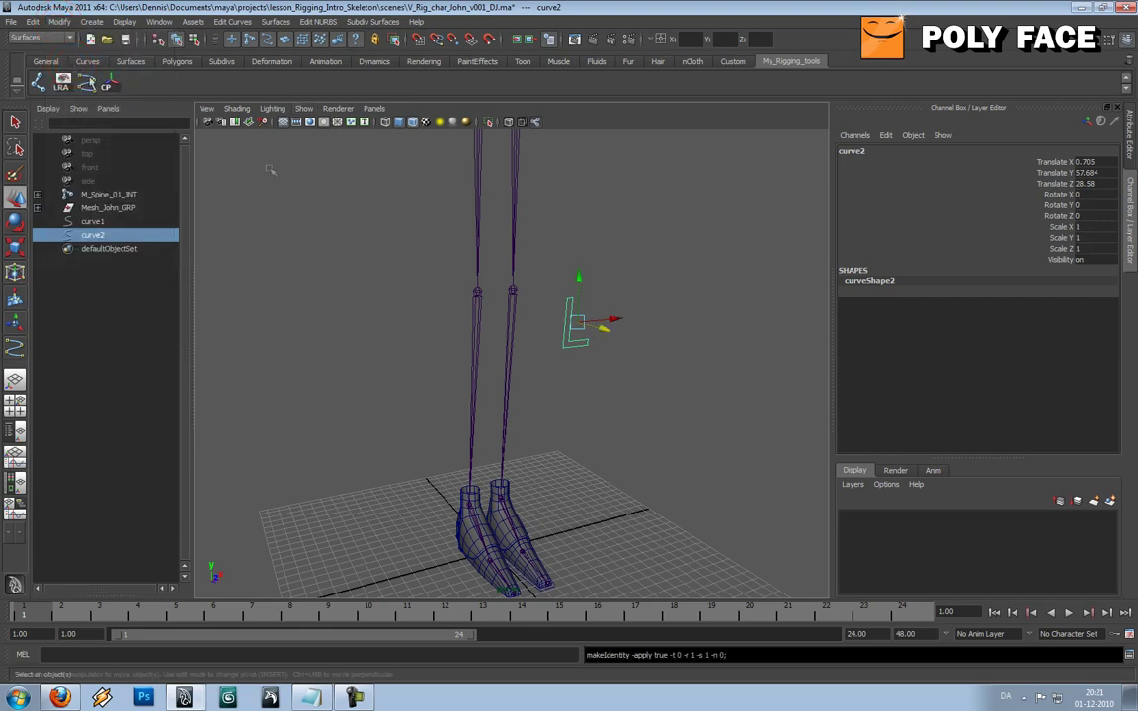
Include Translate in the Freeze Transformations options, apply the freeze to curve2 and check its translate and rotate channels
{"action": "left_click", "coordinate": [59, 20]}
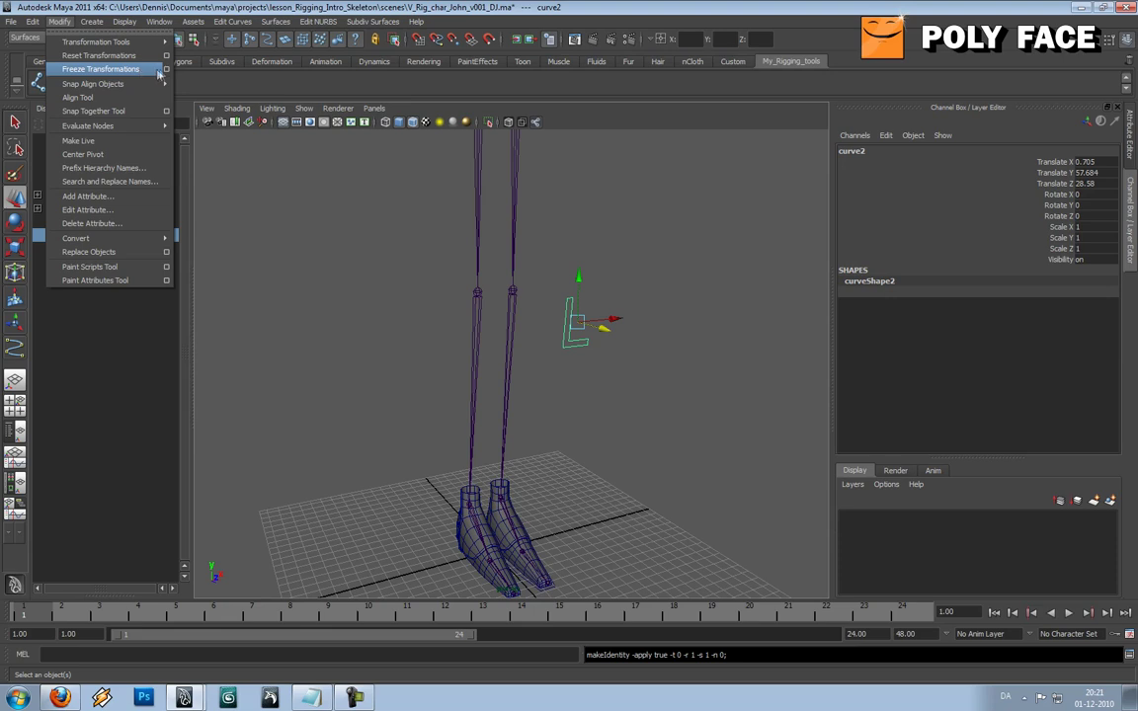
{"action": "left_click", "coordinate": [166, 69]}
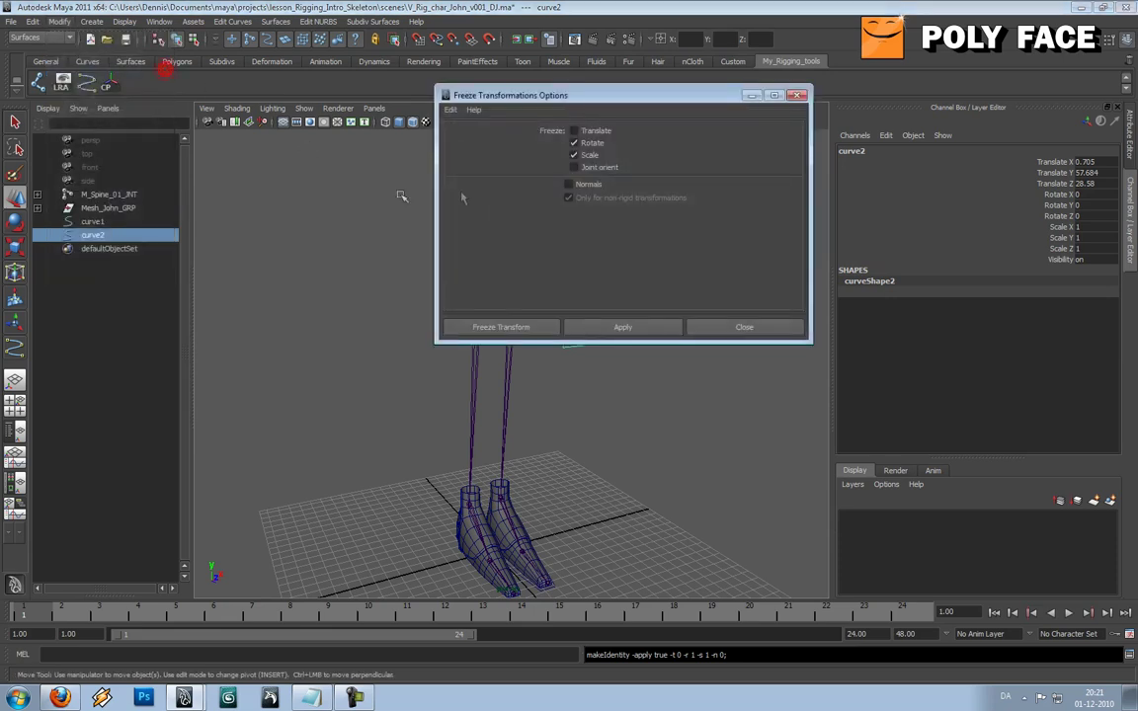
{"action": "left_click", "coordinate": [598, 131]}
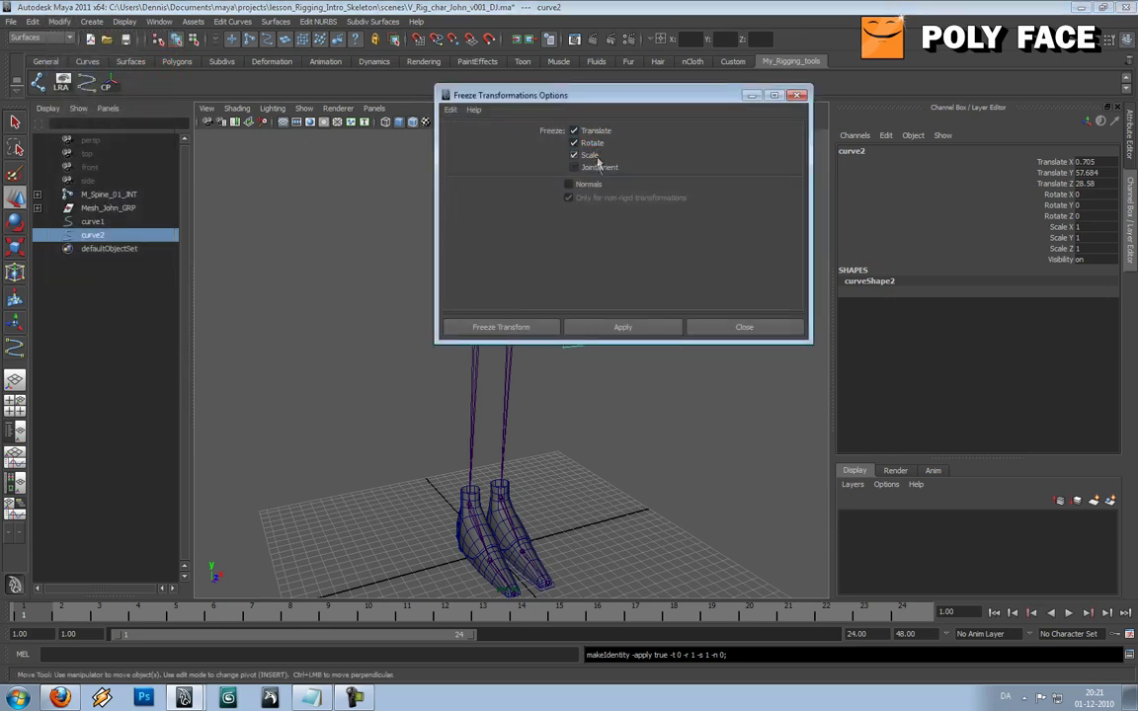
{"action": "left_click", "coordinate": [636, 326]}
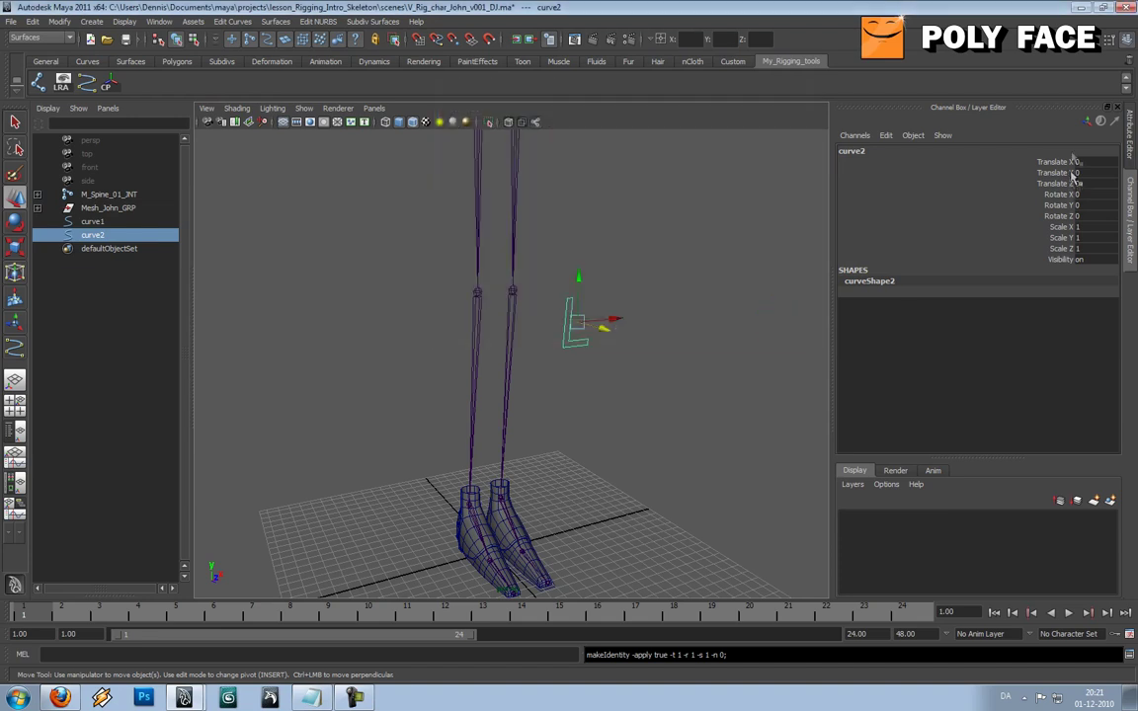
{"action": "left_click", "coordinate": [1060, 162]}
{"action": "left_click_drag", "start_coordinate": [1061, 165], "coordinate": [1066, 215]}
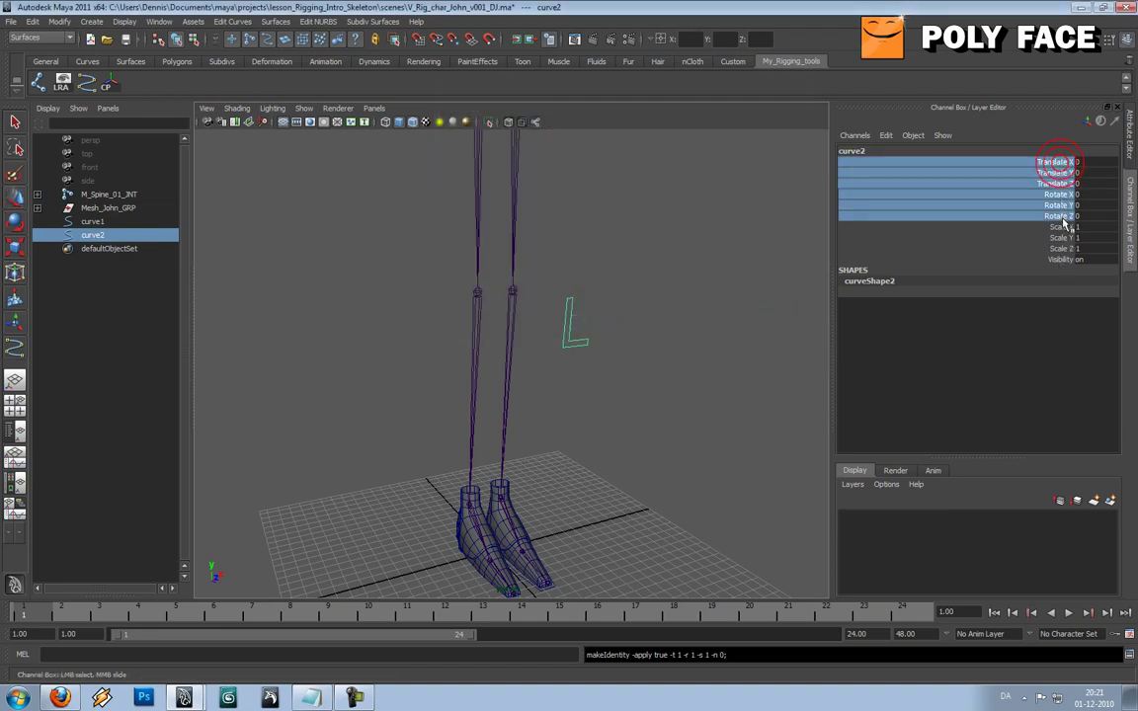
{"action": "left_click", "coordinate": [686, 270]}
{"action": "key", "text": "w"}
Select the foot outline curve around the left shoe and rename it foot_L_CTL
{"action": "left_click_drag", "start_coordinate": [653, 295], "coordinate": [559, 337], "text": "alt"}
{"action": "left_click", "coordinate": [565, 337]}
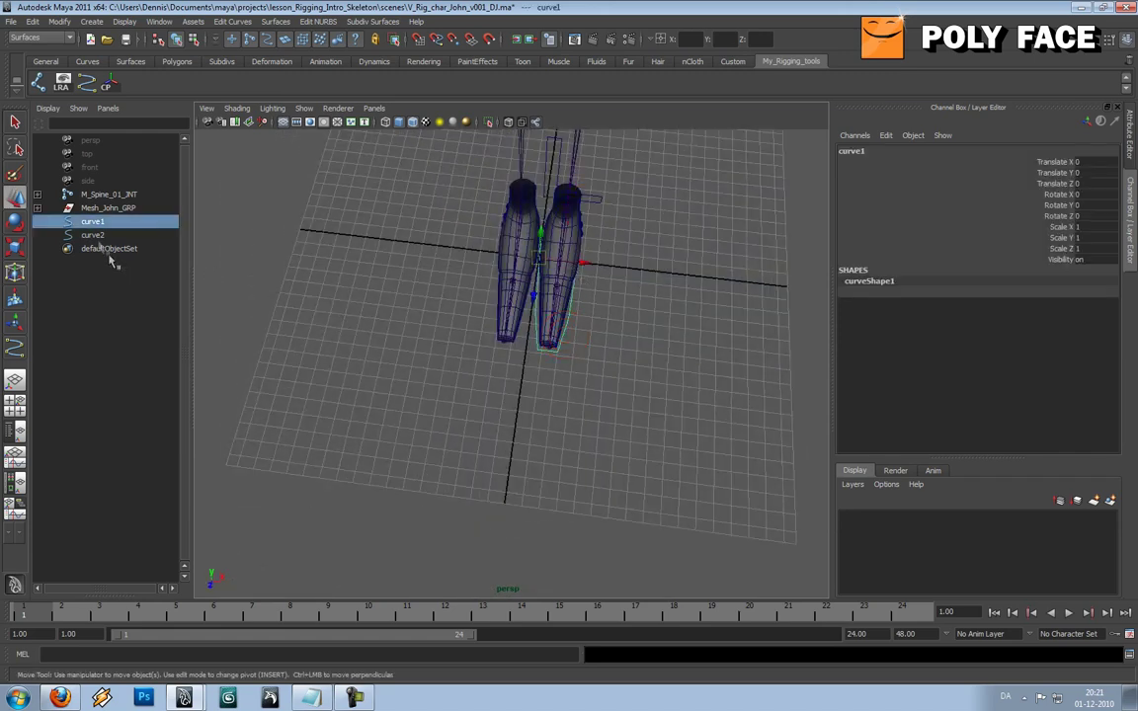
{"action": "double_click", "coordinate": [92, 221]}
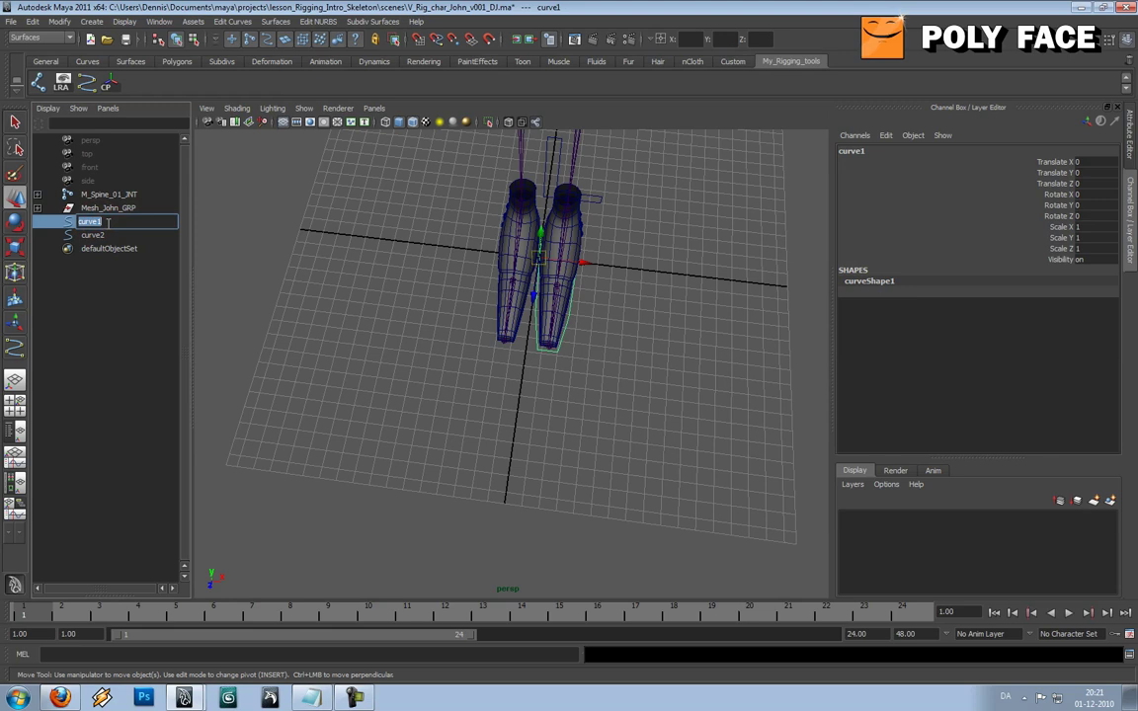
{"action": "type", "text": "foot"}
{"action": "type", "text": "_L_CTL"}
{"action": "key", "text": "Return"}
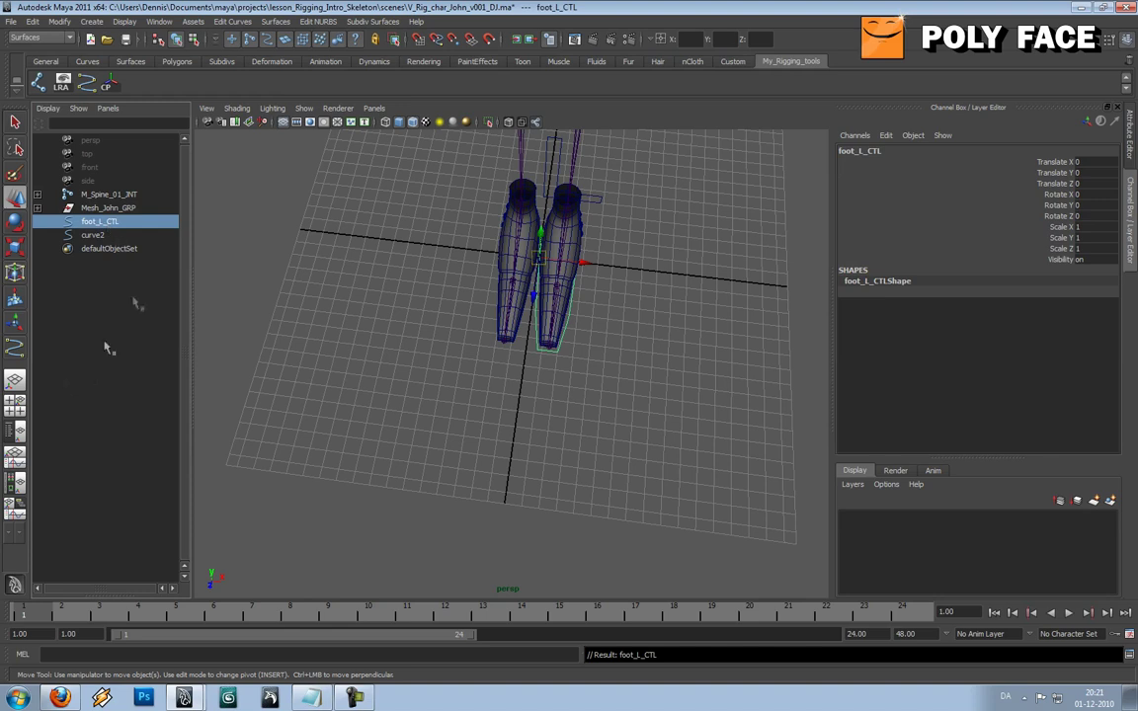
Rename the L-shaped curve2 in front of the knee as Leg_L_pole_CTL and deselect it
{"action": "left_click_drag", "start_coordinate": [646, 258], "coordinate": [669, 244], "text": "alt"}
{"action": "left_click", "coordinate": [530, 144]}
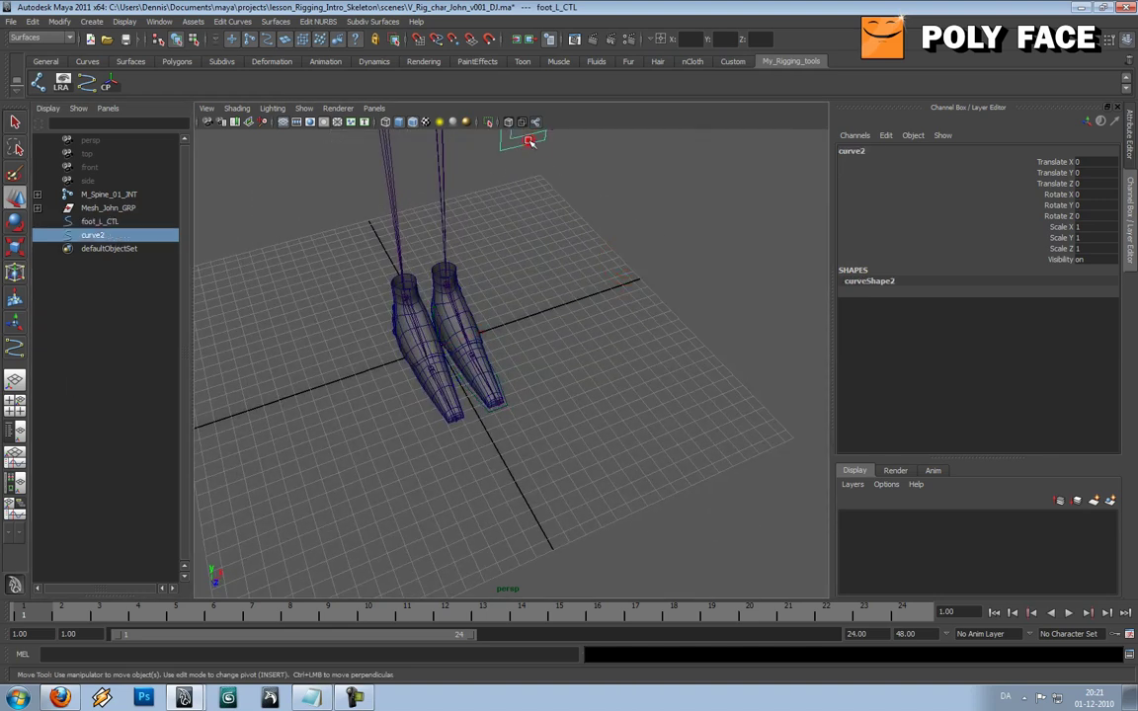
{"action": "left_click_drag", "start_coordinate": [551, 239], "coordinate": [526, 294], "text": "alt"}
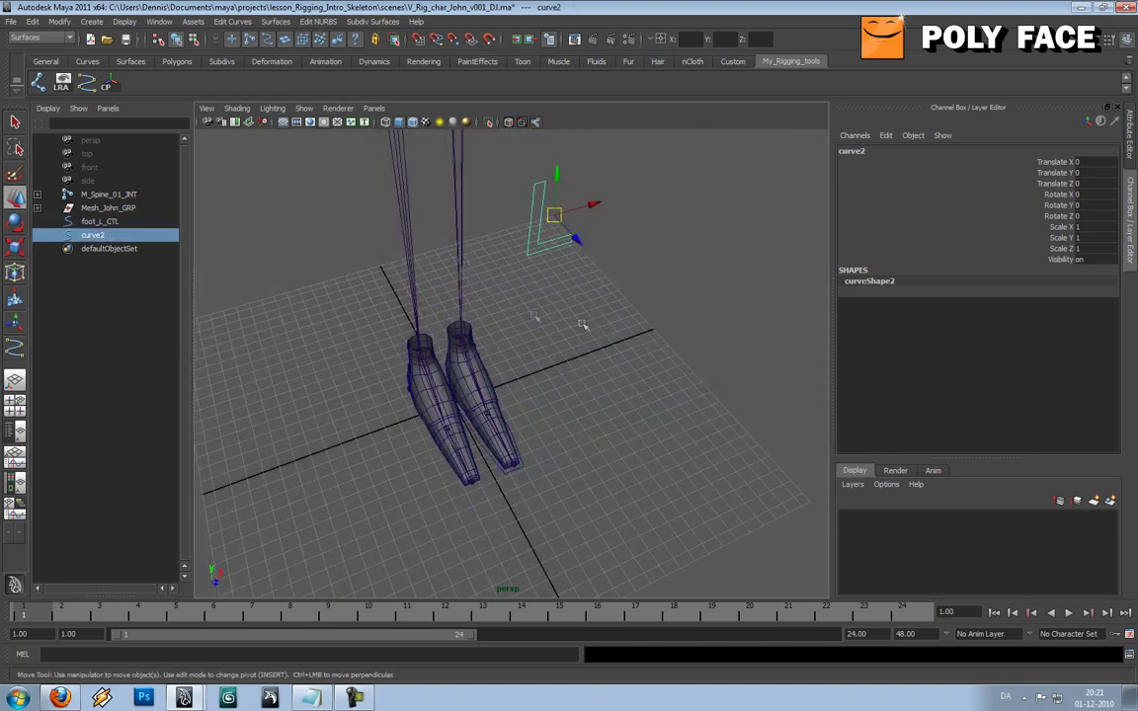
{"action": "double_click", "coordinate": [115, 235]}
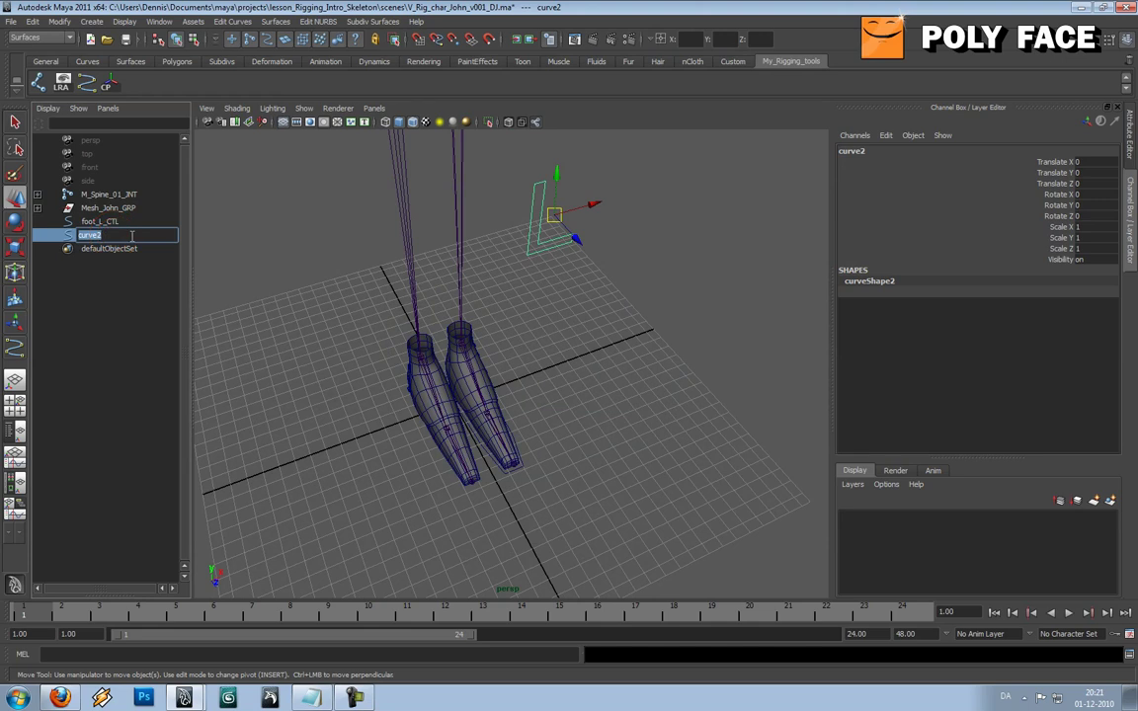
{"action": "type", "text": "Leg_L_pole_CTL"}
{"action": "key", "text": "Return"}
{"action": "left_click", "coordinate": [550, 344]}
{"action": "left_click_drag", "start_coordinate": [551, 344], "coordinate": [558, 319], "text": "alt"}
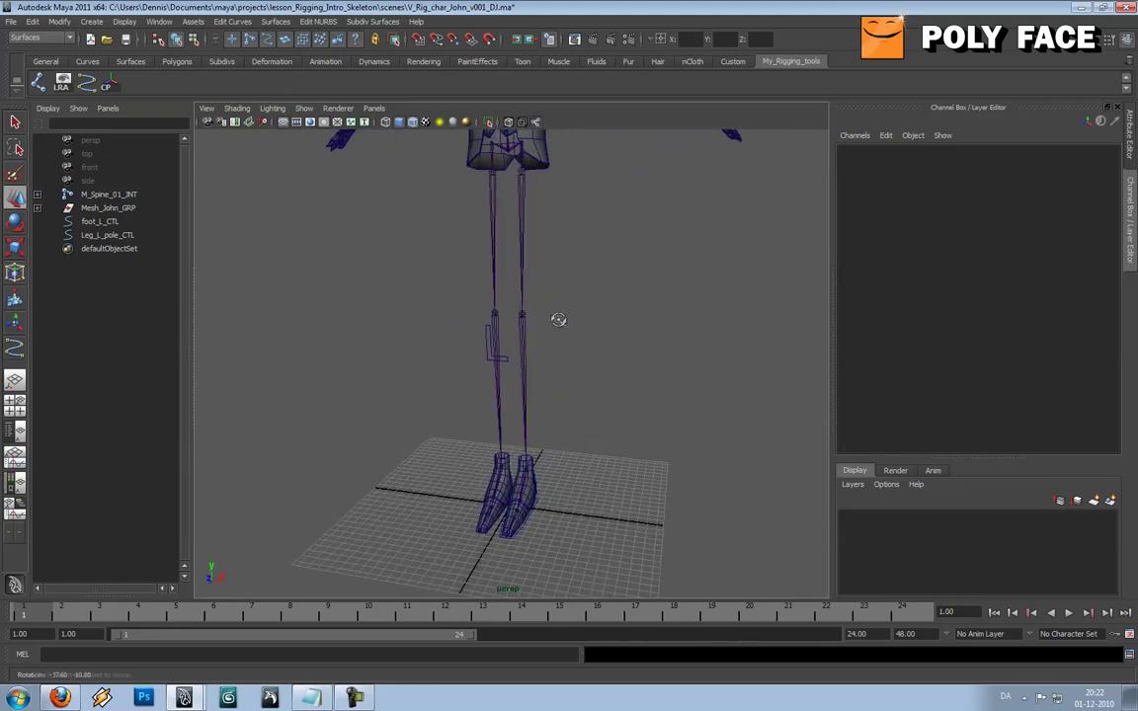
{"action": "left_click_drag", "start_coordinate": [605, 473], "coordinate": [564, 471], "text": "alt"}
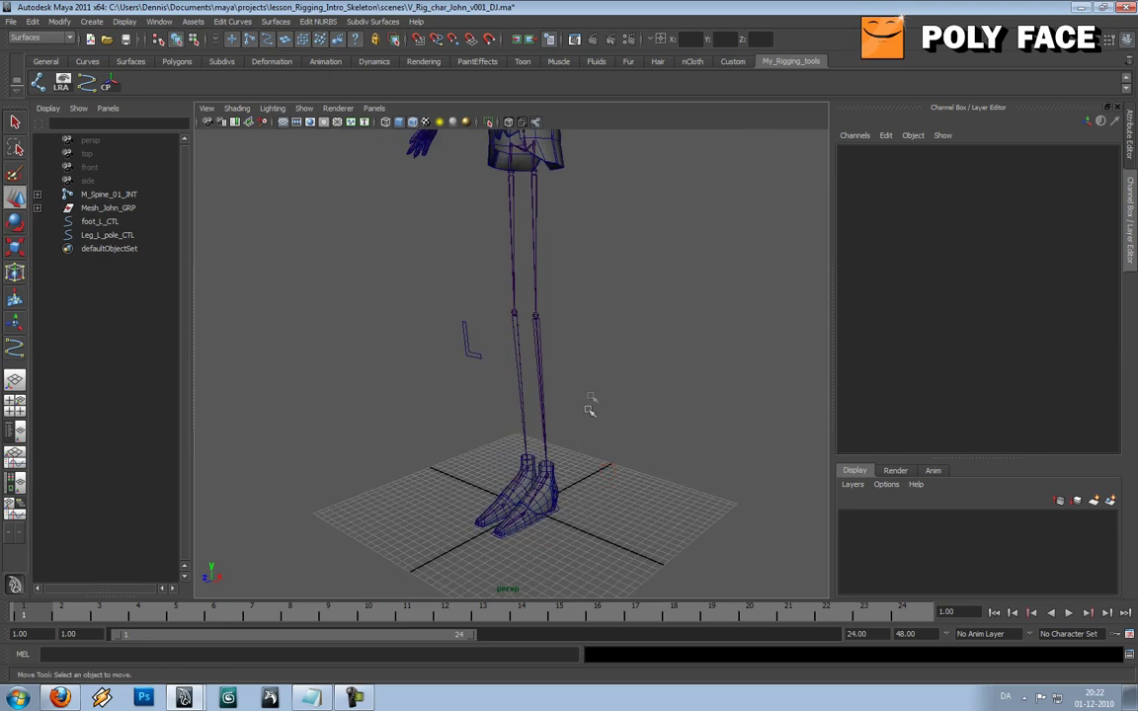
{"action": "left_click_drag", "start_coordinate": [583, 351], "coordinate": [584, 360], "text": "alt"}
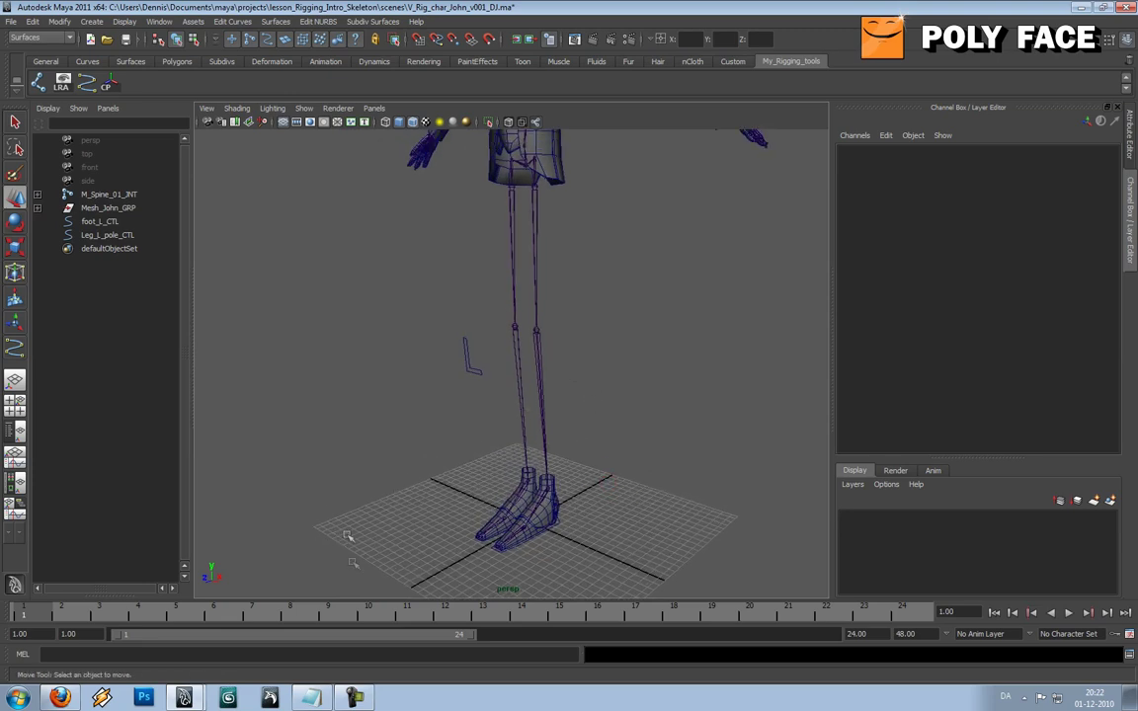